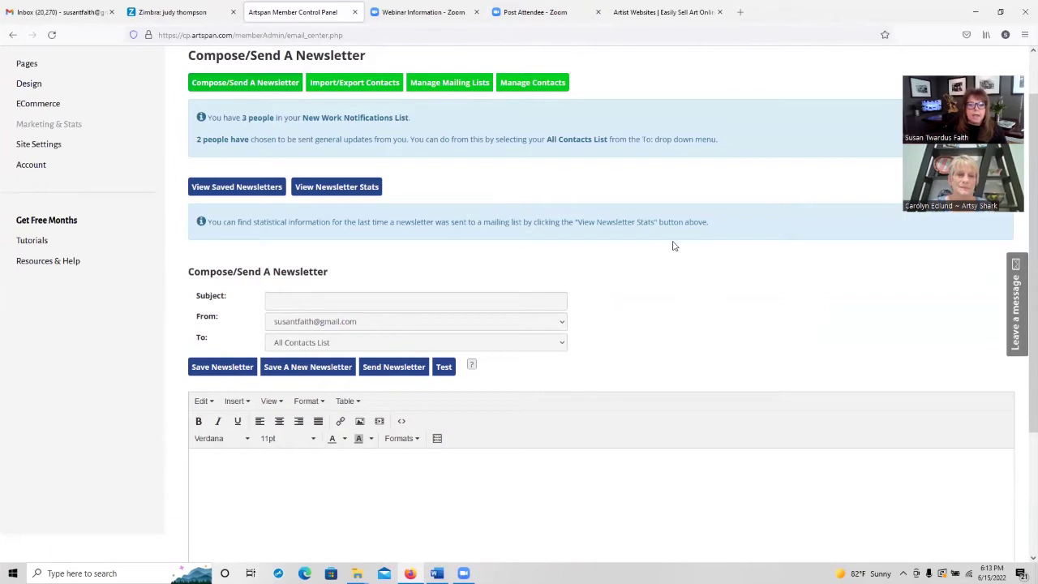
Step: Show the saved newsletters and load Newsletter Template #1 into the newsletter editor
{"action": "scroll", "coordinate": [622, 359], "scroll_direction": "down", "scroll_amount": 4}
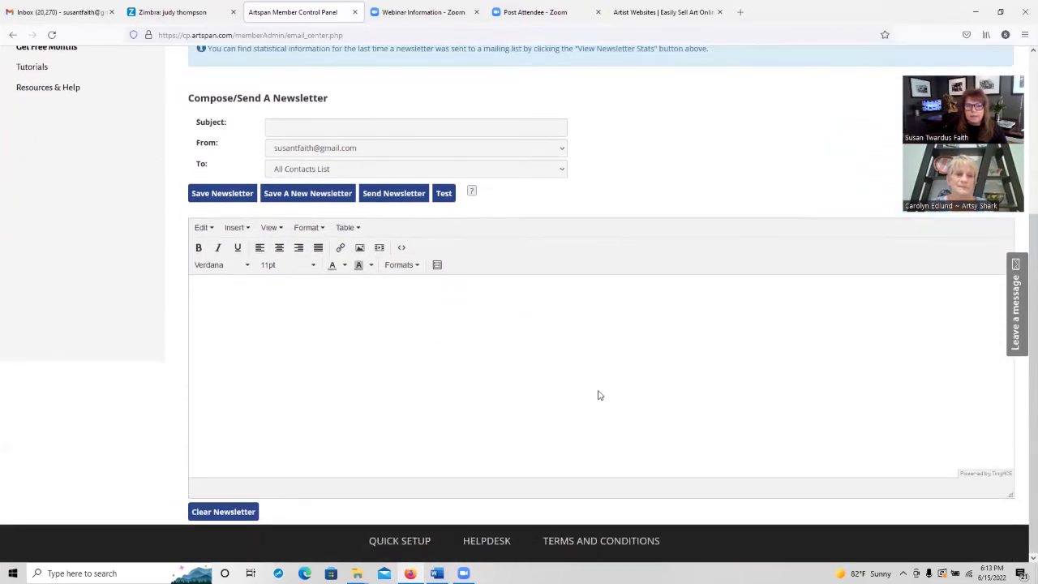
{"action": "scroll", "coordinate": [622, 358], "scroll_direction": "up", "scroll_amount": 2}
{"action": "scroll", "coordinate": [622, 357], "scroll_direction": "up", "scroll_amount": 3}
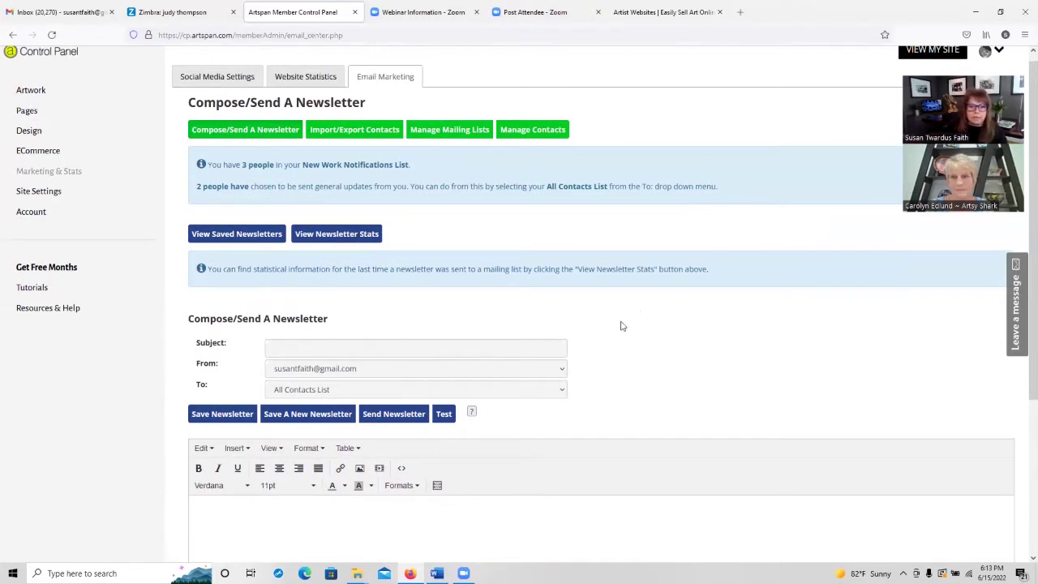
{"action": "scroll", "coordinate": [557, 297], "scroll_direction": "down", "scroll_amount": 1}
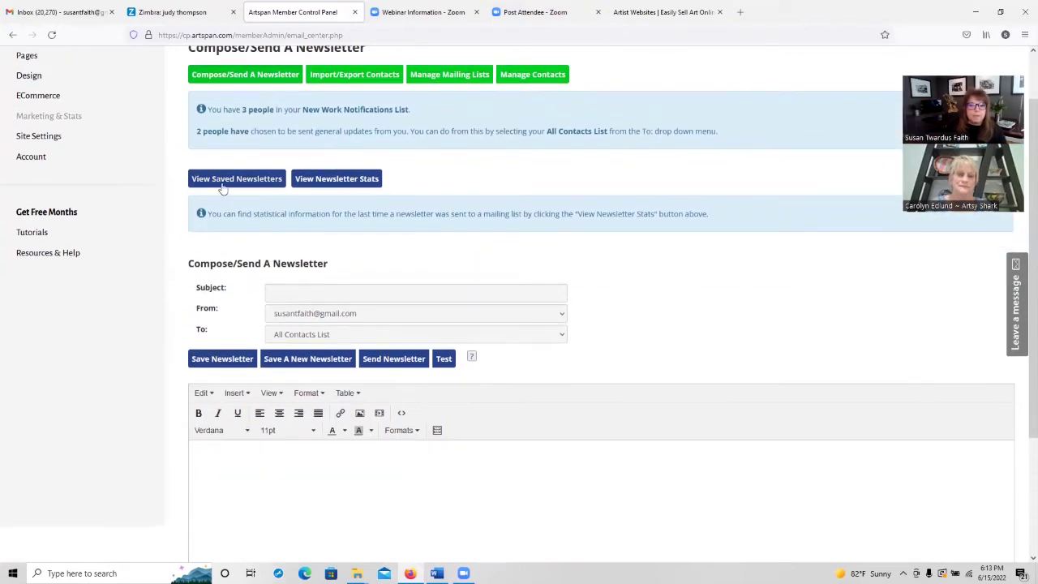
{"action": "left_click", "coordinate": [223, 179]}
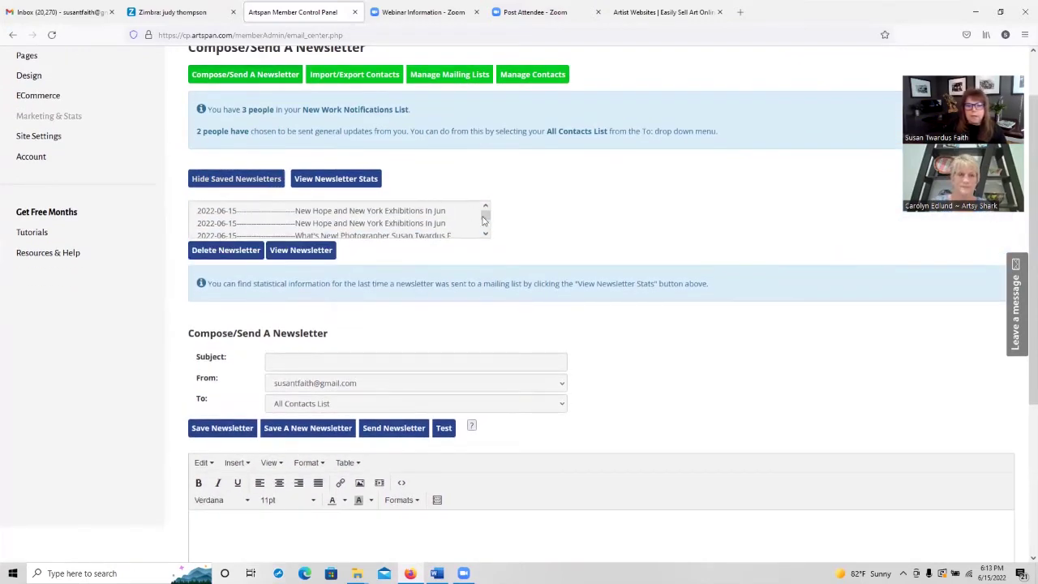
{"action": "left_click_drag", "start_coordinate": [484, 219], "coordinate": [484, 231]}
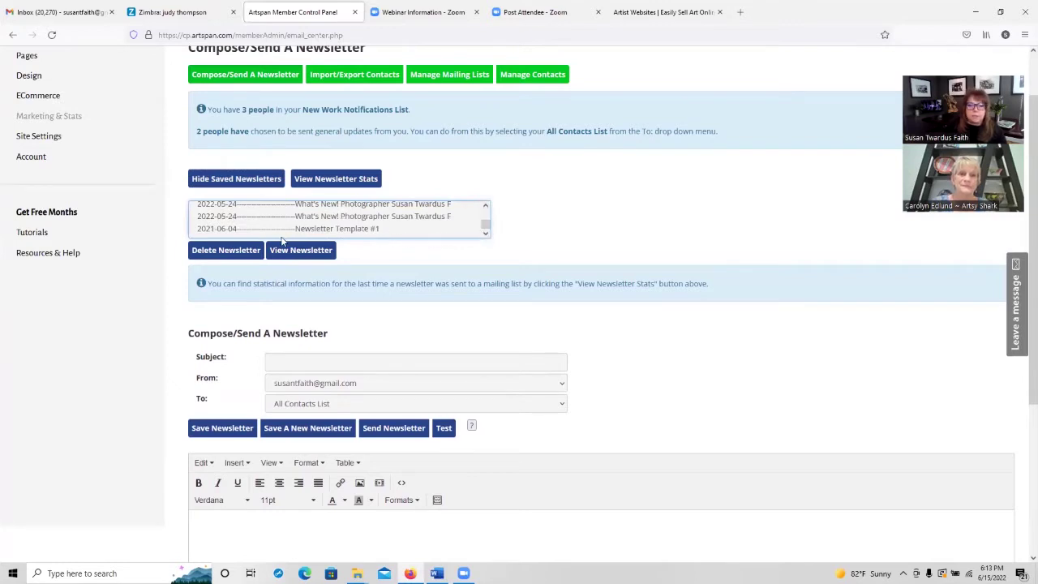
{"action": "left_click", "coordinate": [380, 230]}
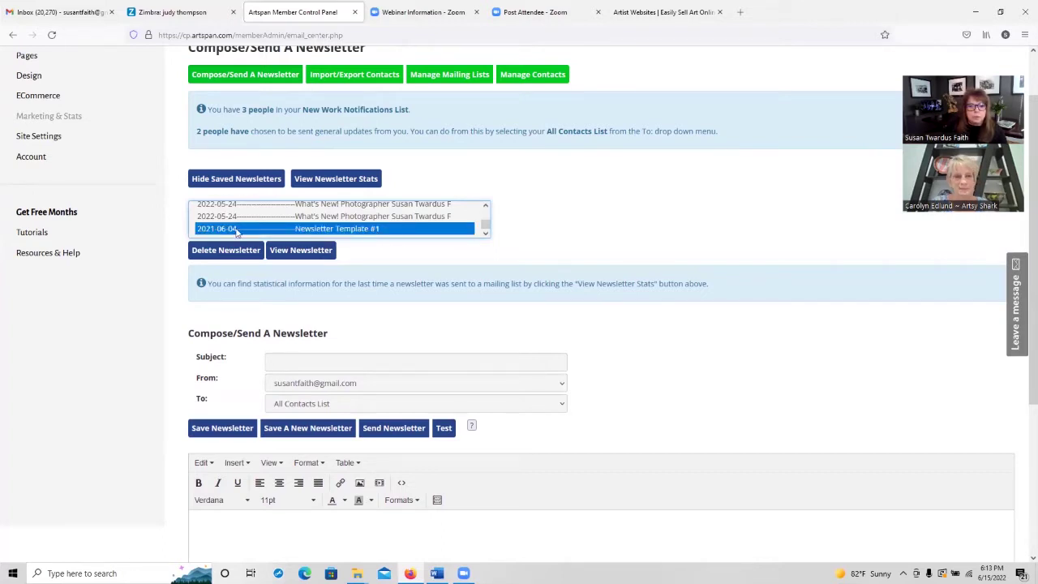
{"action": "left_click", "coordinate": [280, 252]}
Step: Examine the loaded template's layout, including its header graphic, introductory text, and large and small image placeholders
{"action": "scroll", "coordinate": [725, 229], "scroll_direction": "down", "scroll_amount": 3}
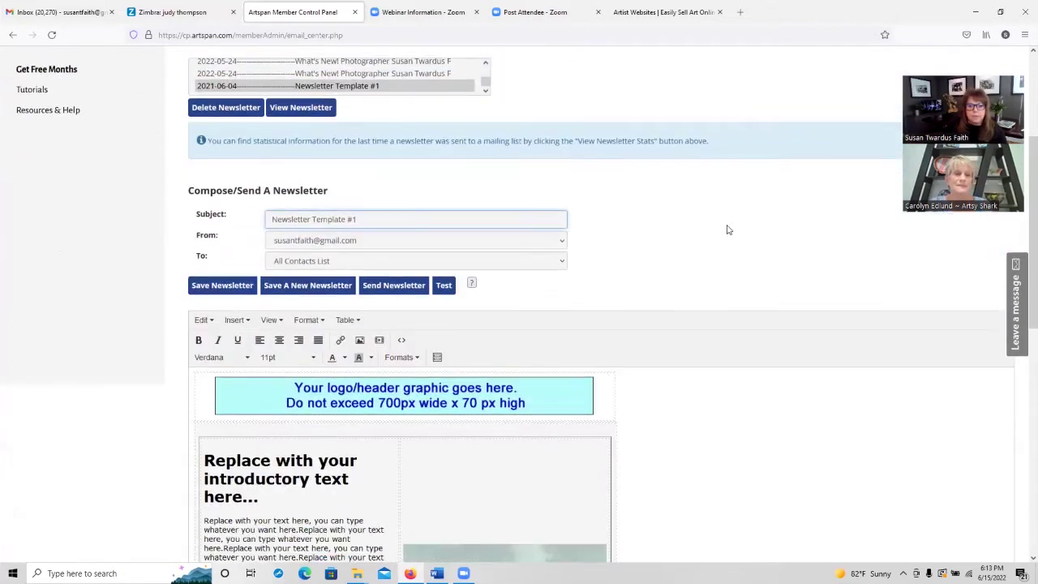
{"action": "scroll", "coordinate": [737, 248], "scroll_direction": "down", "scroll_amount": 3}
{"action": "scroll", "coordinate": [737, 253], "scroll_direction": "up", "scroll_amount": 1}
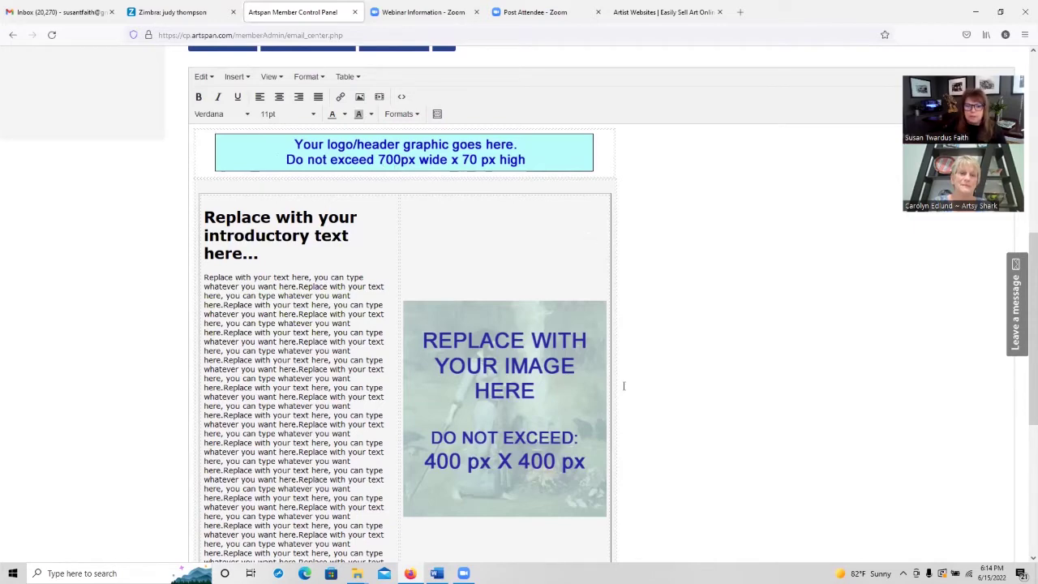
{"action": "scroll", "coordinate": [624, 387], "scroll_direction": "down", "scroll_amount": 5}
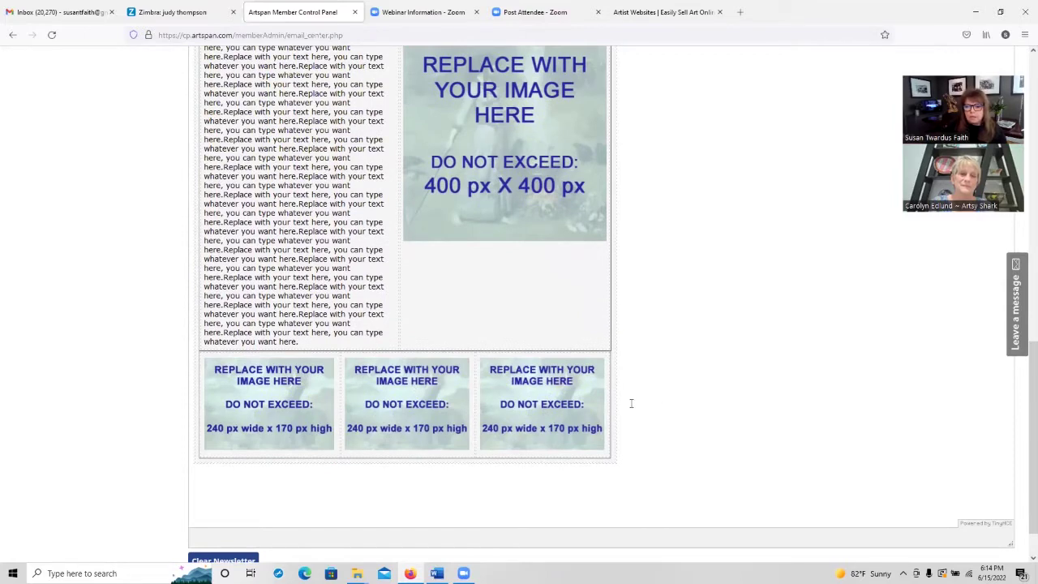
{"action": "scroll", "coordinate": [692, 387], "scroll_direction": "up", "scroll_amount": 5}
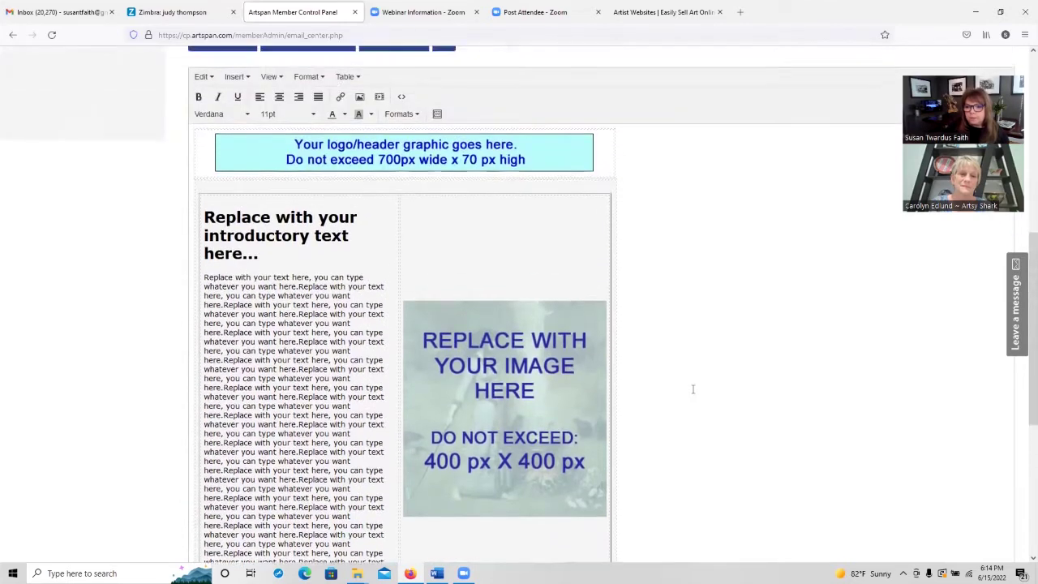
{"action": "scroll", "coordinate": [693, 321], "scroll_direction": "down", "scroll_amount": 1}
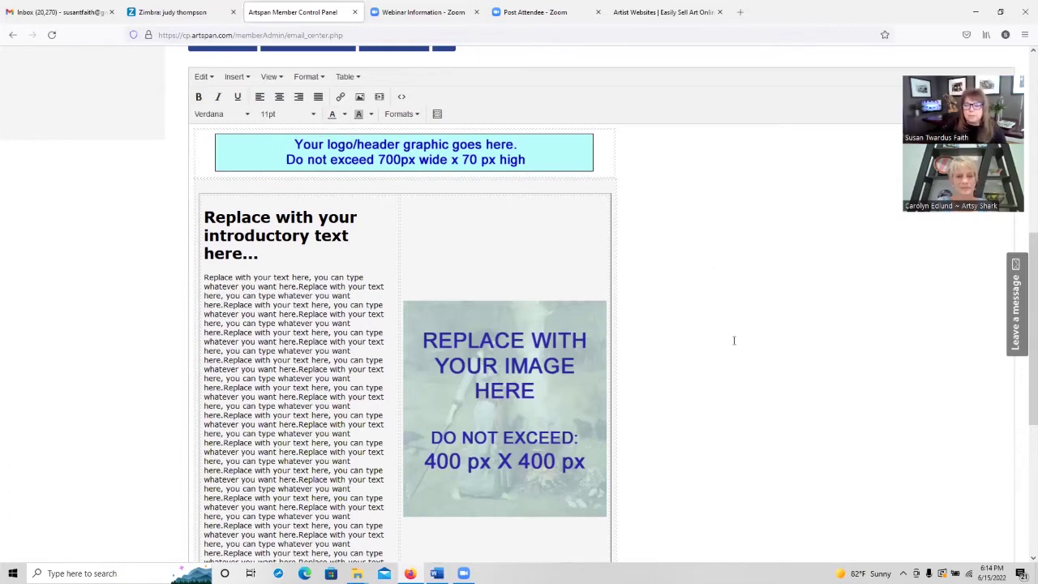
{"action": "scroll", "coordinate": [714, 327], "scroll_direction": "up", "scroll_amount": 1}
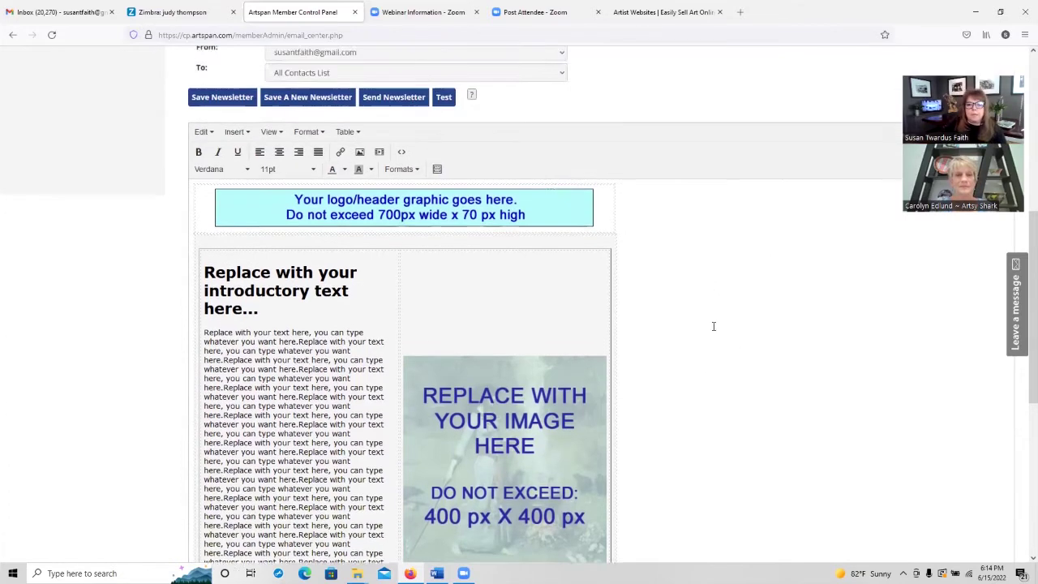
{"action": "scroll", "coordinate": [714, 326], "scroll_direction": "up", "scroll_amount": 1}
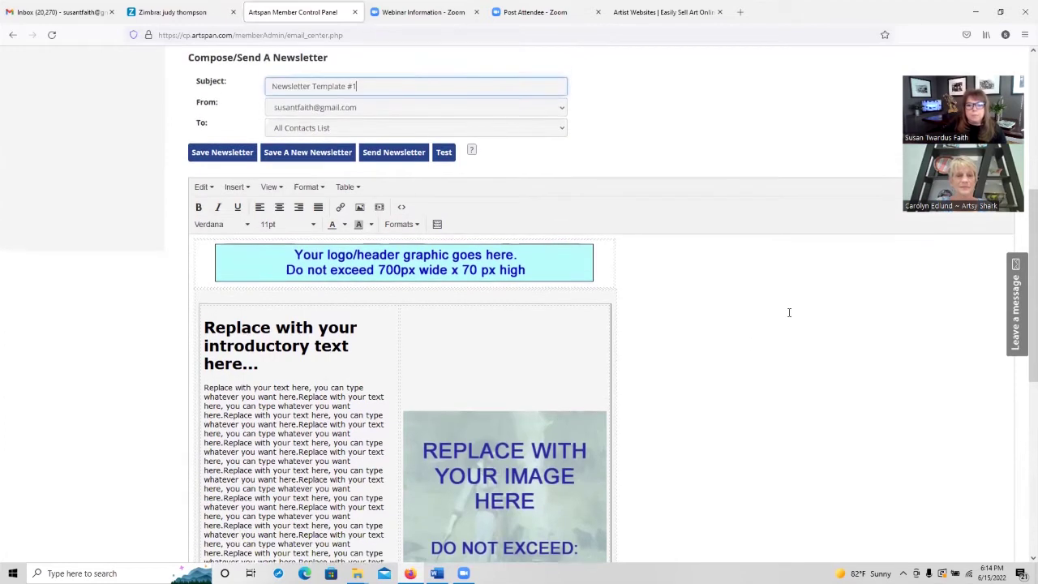
Step: Replace the logo/header placeholder graphic with the Banner 700 image uploaded from the demo folder
{"action": "left_click", "coordinate": [424, 267]}
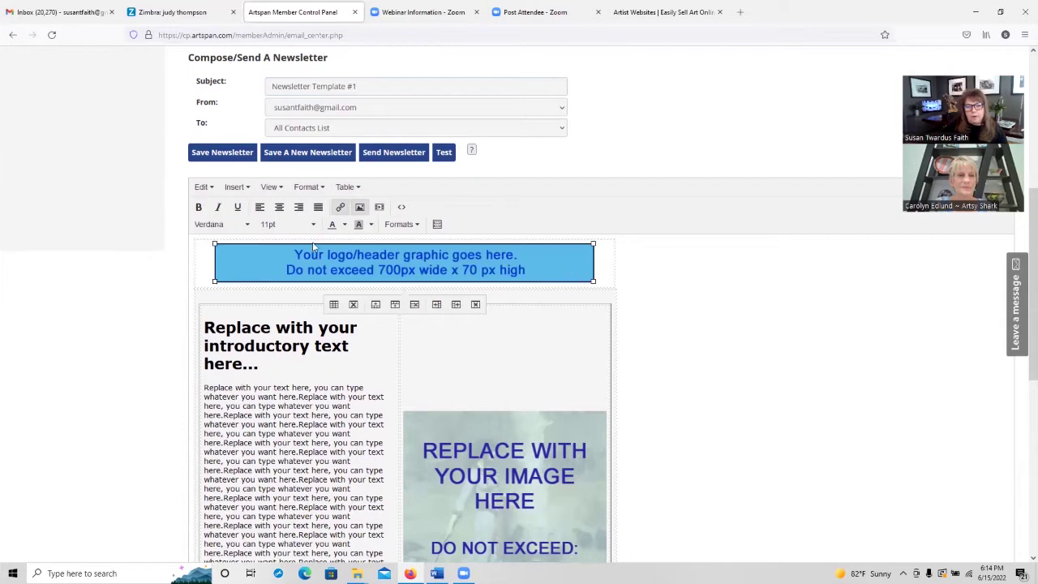
{"action": "left_click", "coordinate": [361, 209]}
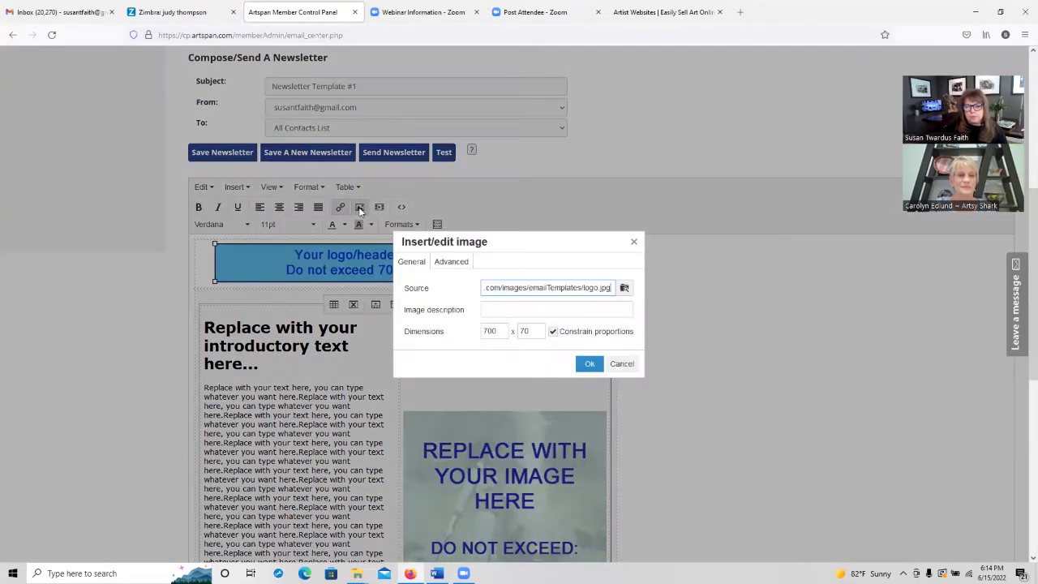
{"action": "left_click", "coordinate": [625, 289]}
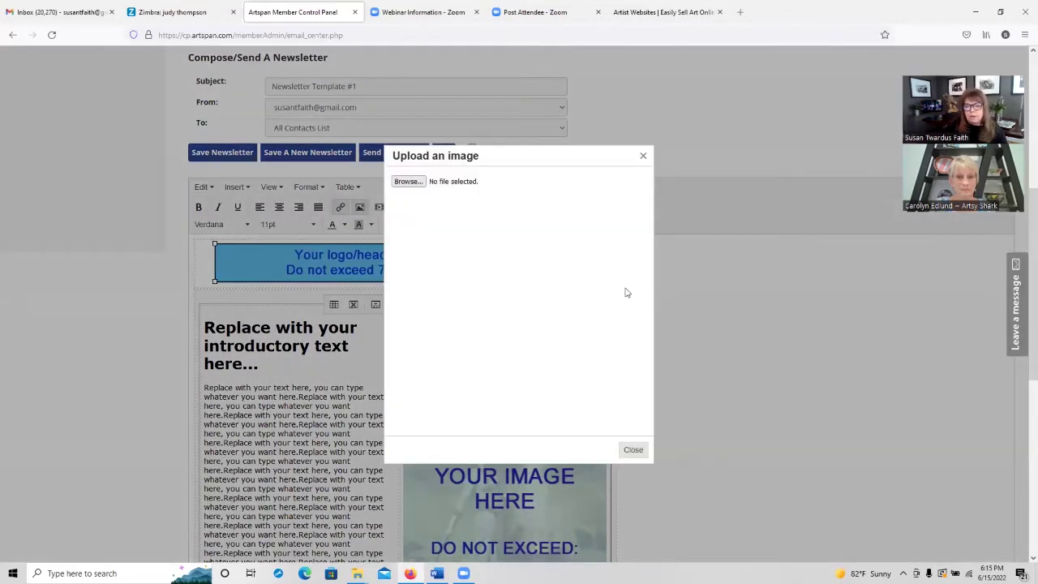
{"action": "left_click", "coordinate": [407, 182]}
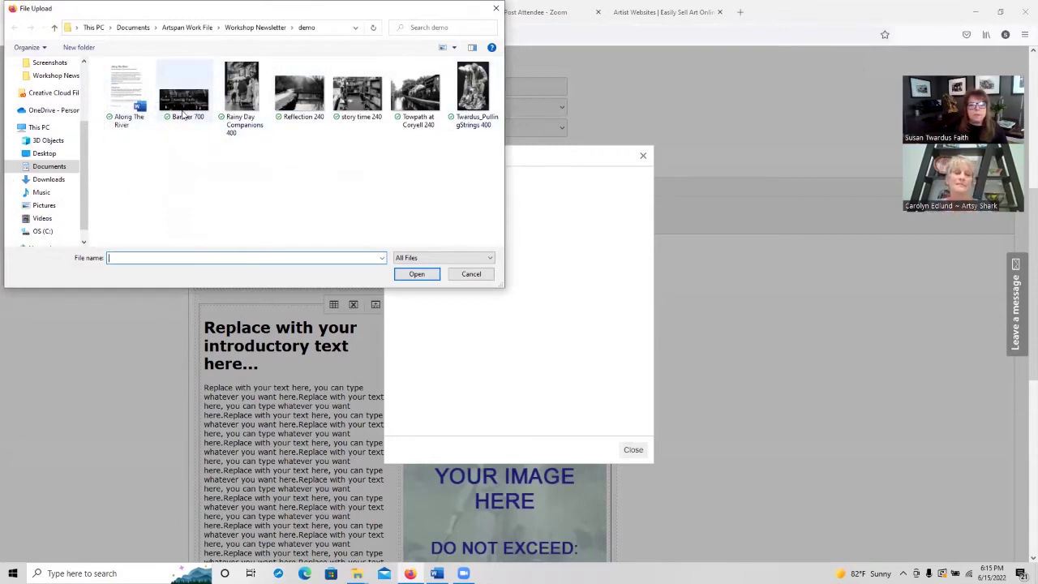
{"action": "mouse_move", "coordinate": [185, 107]}
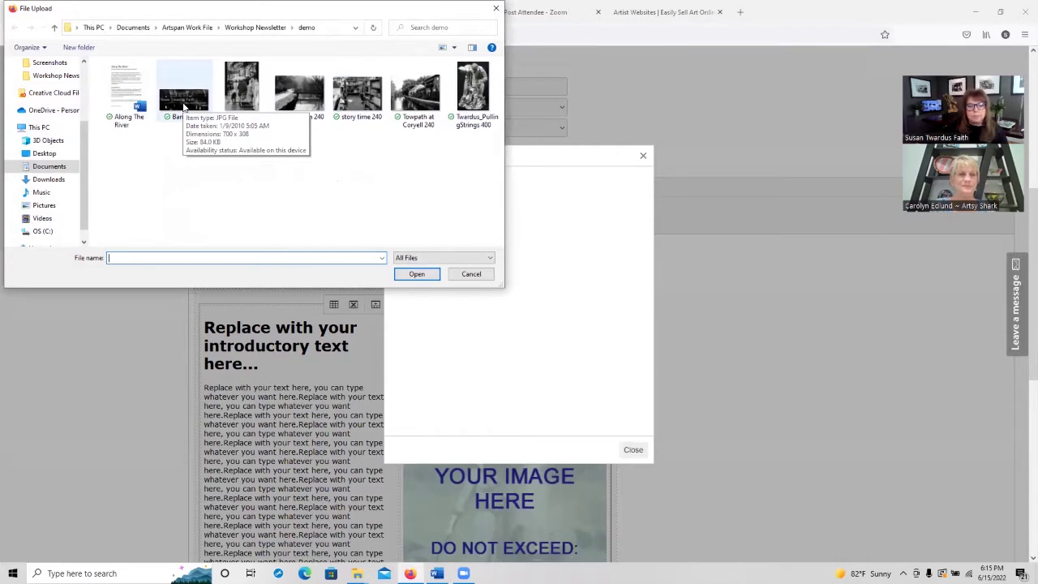
{"action": "double_click", "coordinate": [184, 104]}
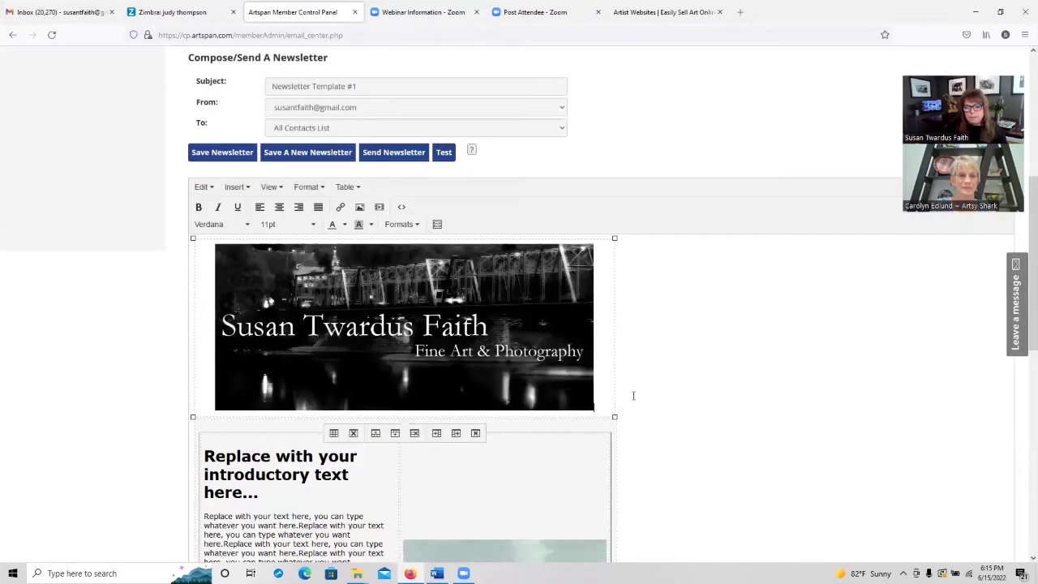
Step: Enlarge the header banner image slightly from its lower corner, then deselect it
{"action": "left_click", "coordinate": [593, 403]}
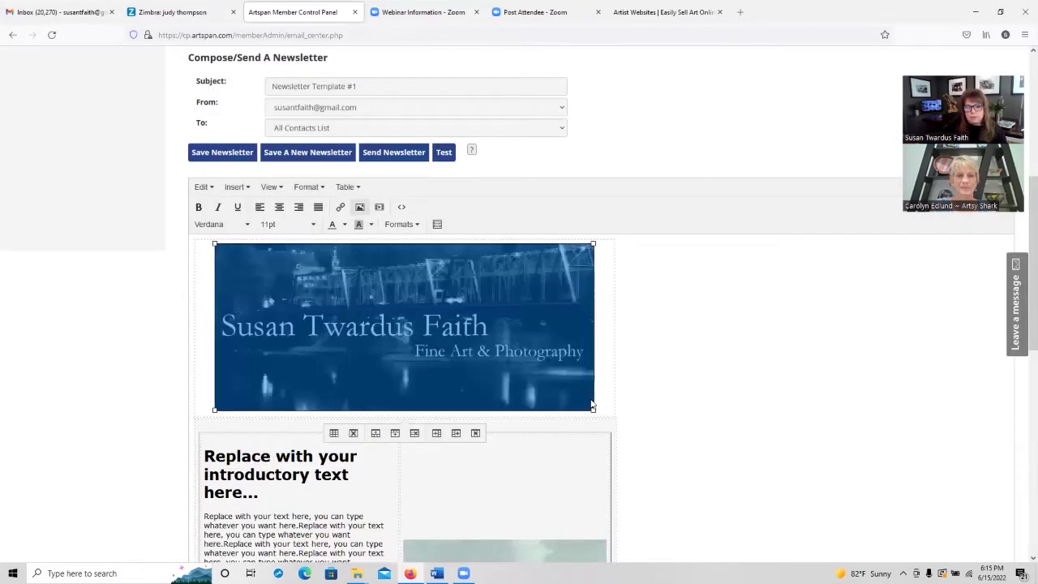
{"action": "mouse_move", "coordinate": [594, 412]}
{"action": "left_mouse_down"}
{"action": "mouse_move", "coordinate": [617, 424]}
{"action": "mouse_move", "coordinate": [589, 410]}
{"action": "mouse_move", "coordinate": [608, 430]}
{"action": "mouse_move", "coordinate": [587, 424]}
{"action": "left_mouse_up"}
{"action": "scroll", "coordinate": [616, 324], "scroll_direction": "down", "scroll_amount": 2}
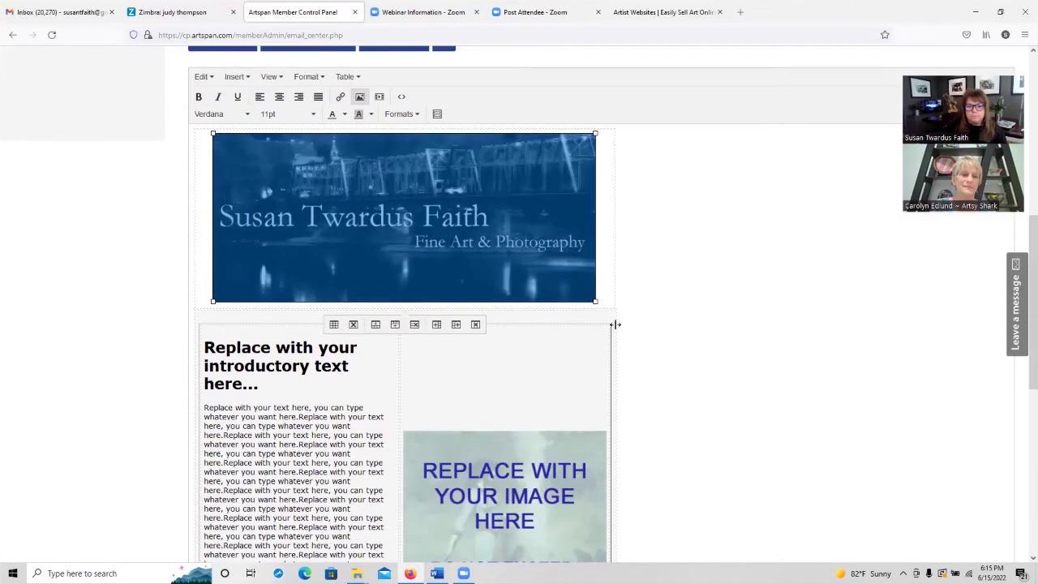
{"action": "left_click", "coordinate": [691, 299]}
{"action": "scroll", "coordinate": [698, 297], "scroll_direction": "down", "scroll_amount": 5}
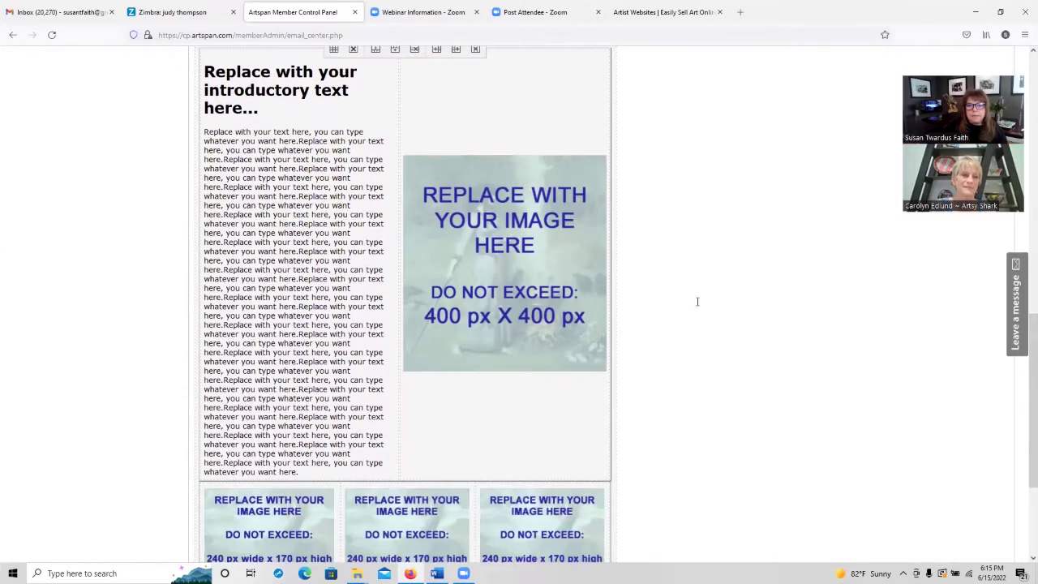
{"action": "scroll", "coordinate": [697, 301], "scroll_direction": "up", "scroll_amount": 5}
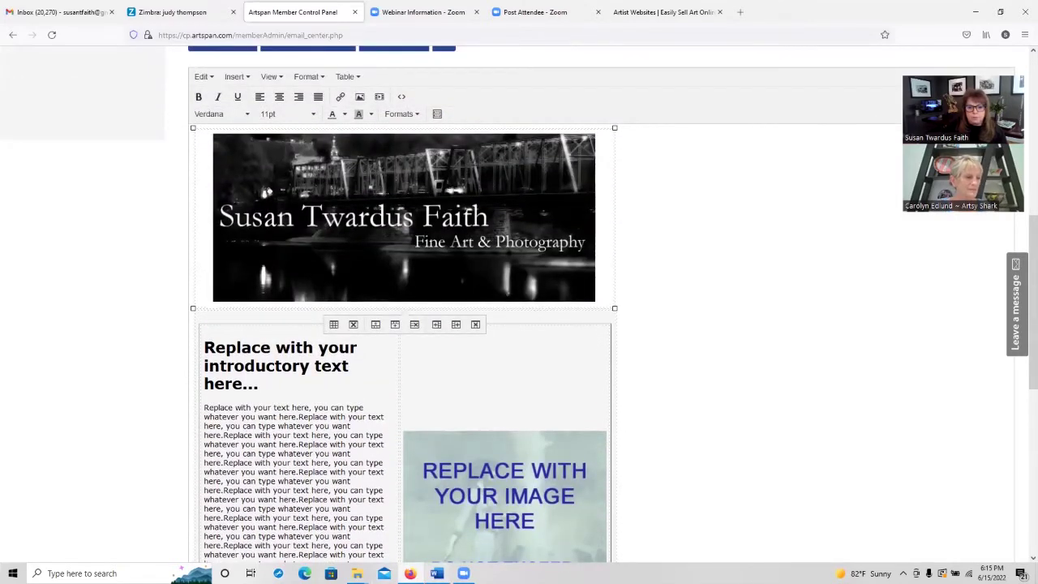
Step: Switch to the Word document Along The River and copy the text from its title through the opening reception paragraph
{"action": "key", "text": "alt+Tab"}
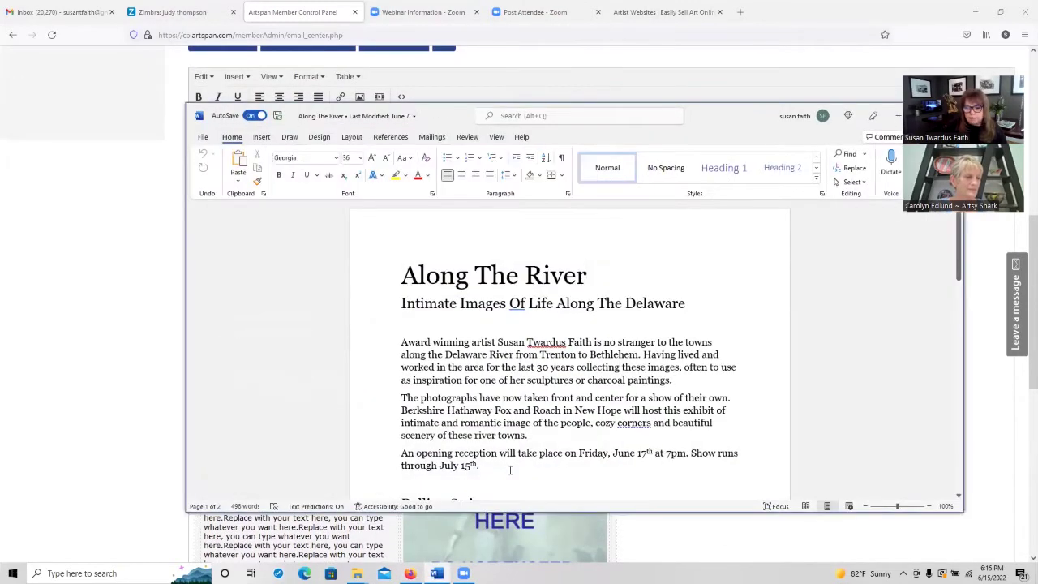
{"action": "left_click_drag", "start_coordinate": [510, 470], "coordinate": [391, 273]}
{"action": "key", "text": "ctrl+c"}
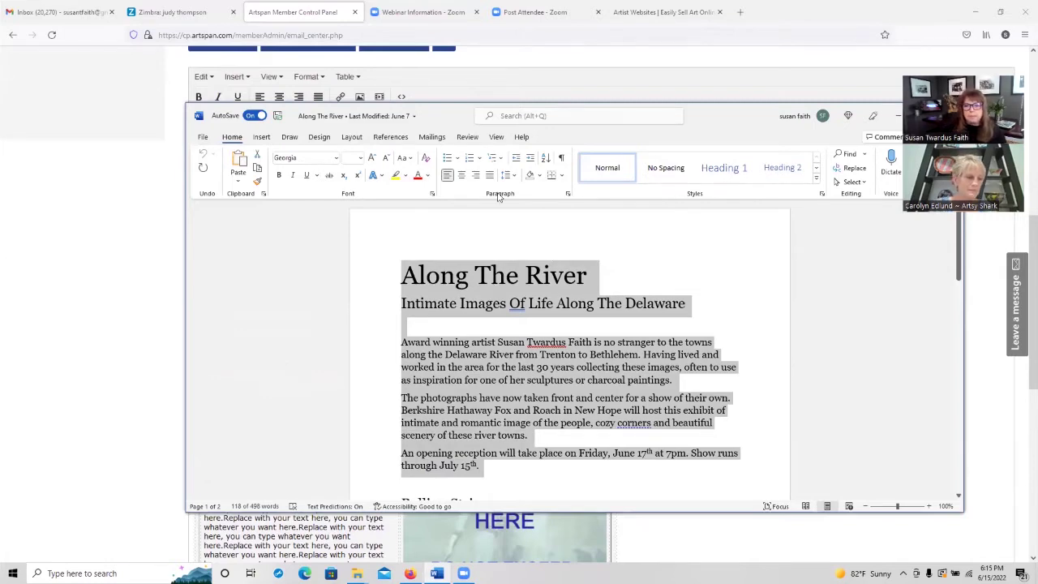
Step: Return to the newsletter in Firefox and paste the copied text over the placeholder introductory heading and body text
{"action": "left_click", "coordinate": [580, 73]}
{"action": "scroll", "coordinate": [497, 202], "scroll_direction": "down", "scroll_amount": 5}
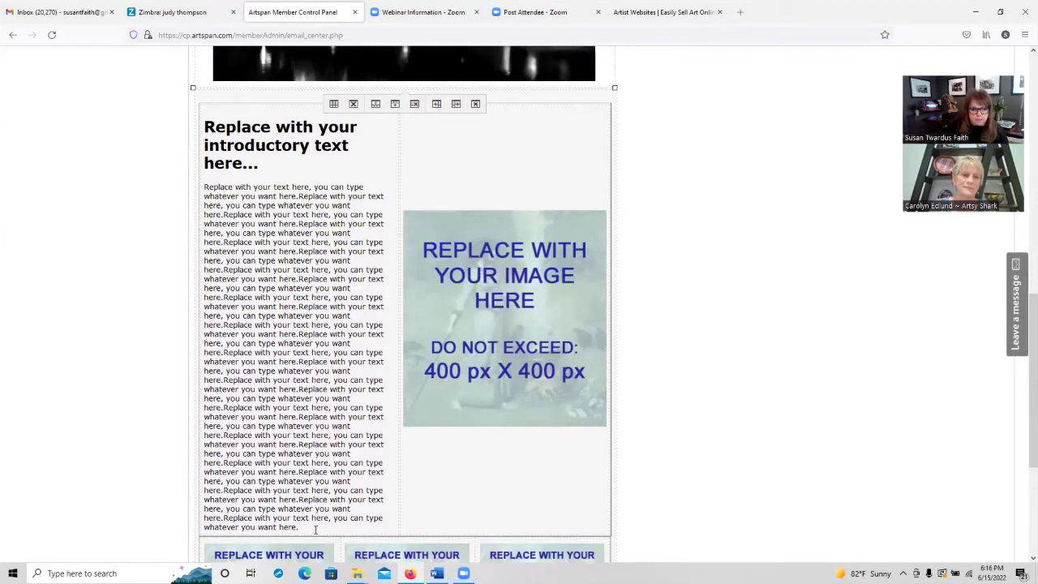
{"action": "left_click_drag", "start_coordinate": [316, 529], "coordinate": [206, 127]}
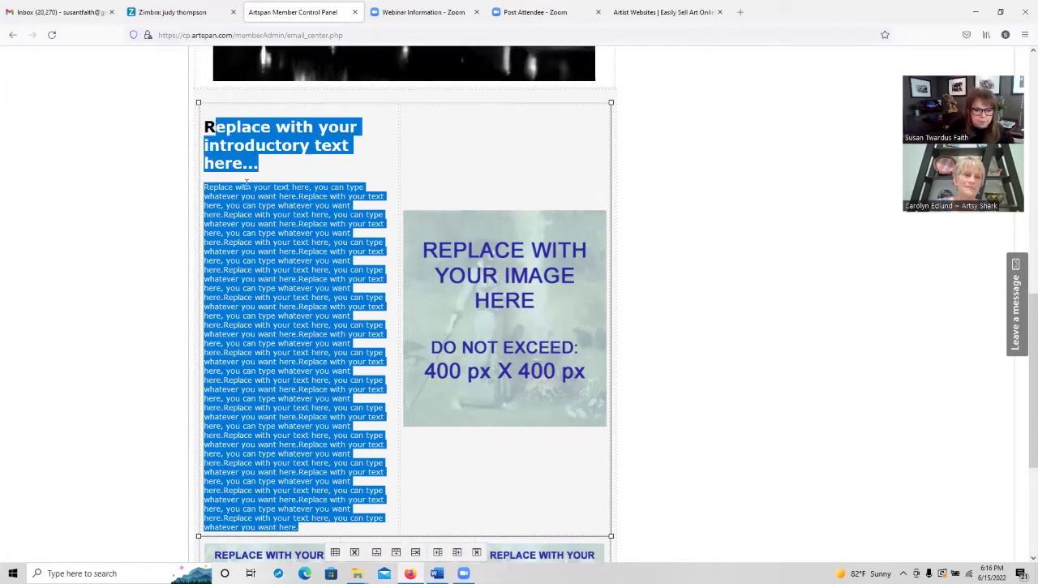
{"action": "key", "text": "ctrl+v"}
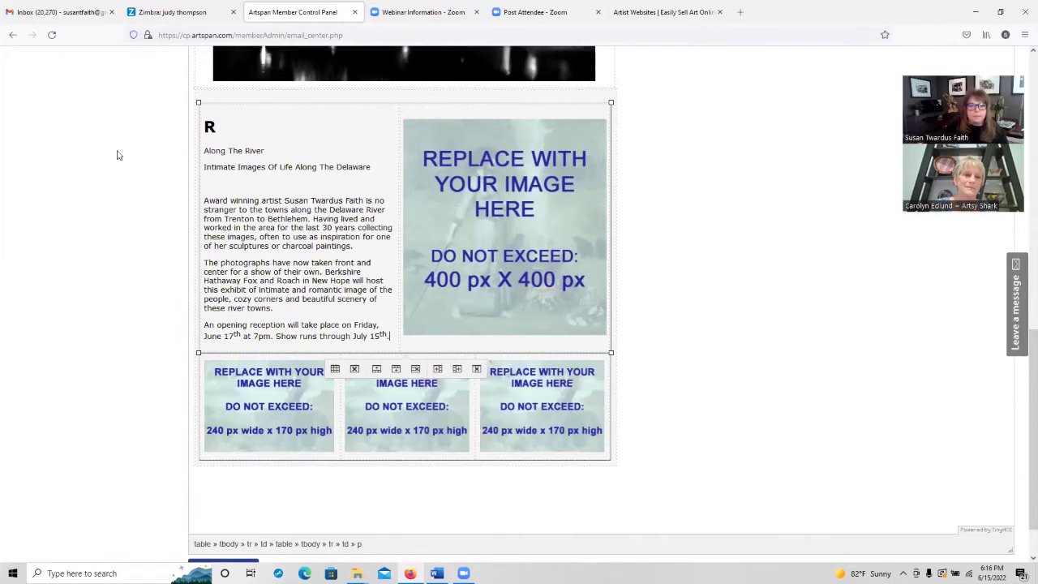
Step: Delete the leftover letter R and the empty heading line above the pasted Along The River text
{"action": "left_click", "coordinate": [217, 127]}
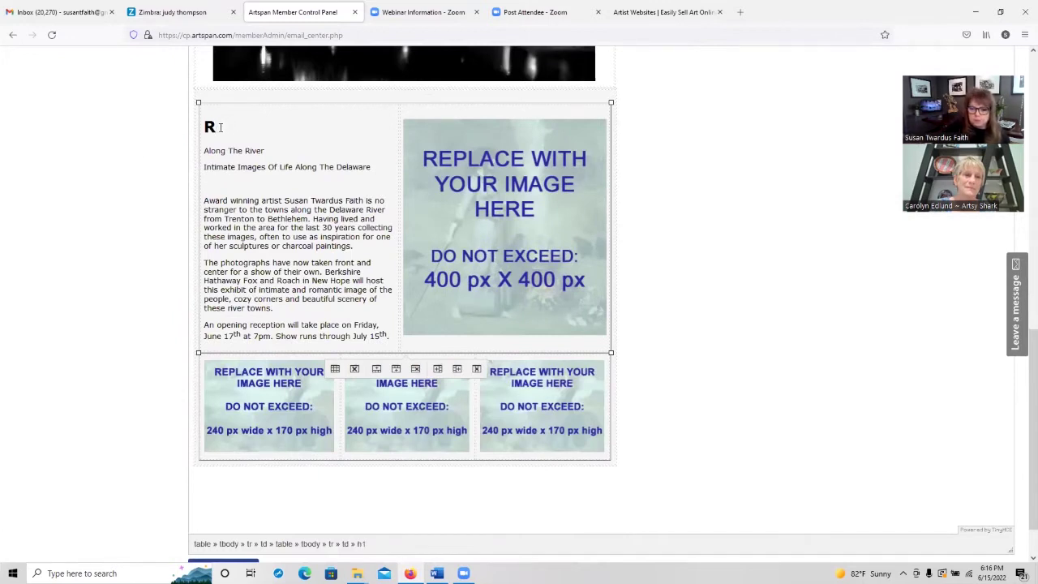
{"action": "key", "text": "BackSpace"}
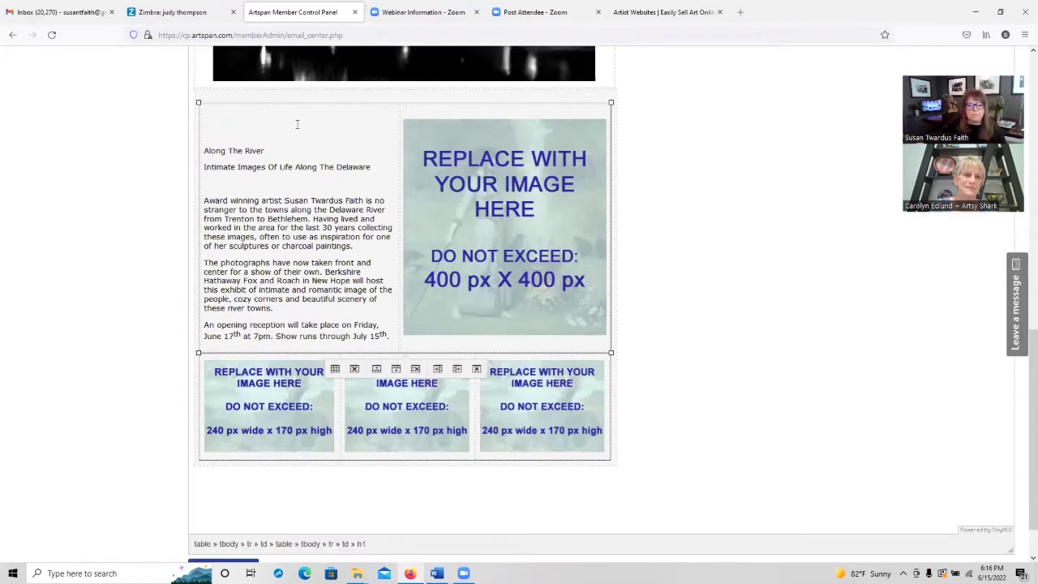
{"action": "key", "text": "Delete"}
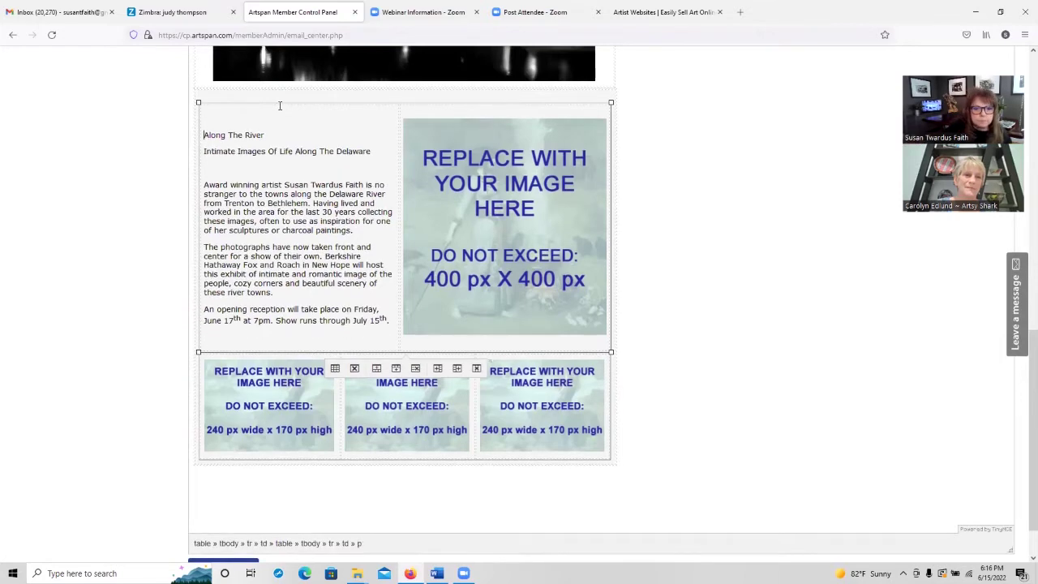
Step: Change the font of the whole pasted Along The River text block to Georgia
{"action": "scroll", "coordinate": [151, 332], "scroll_direction": "down", "scroll_amount": 2}
{"action": "scroll", "coordinate": [398, 348], "scroll_direction": "up", "scroll_amount": 3}
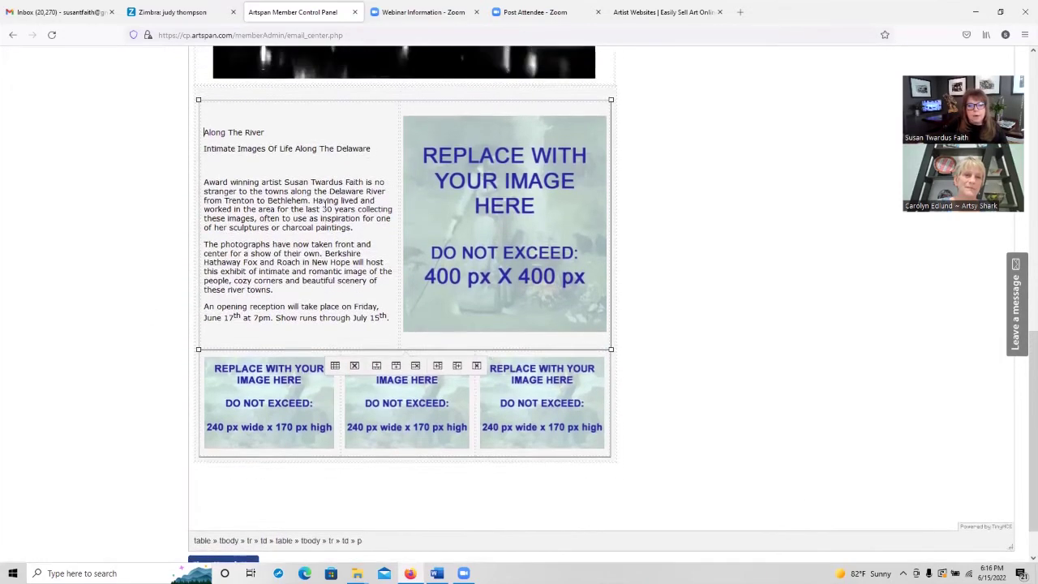
{"action": "scroll", "coordinate": [398, 349], "scroll_direction": "up", "scroll_amount": 1}
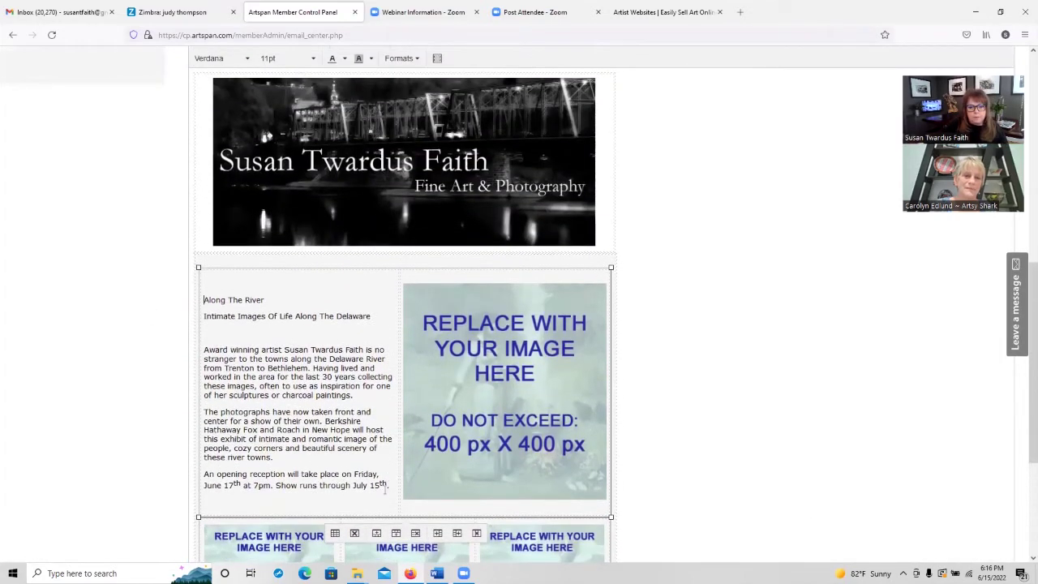
{"action": "left_click_drag", "start_coordinate": [380, 483], "coordinate": [211, 300]}
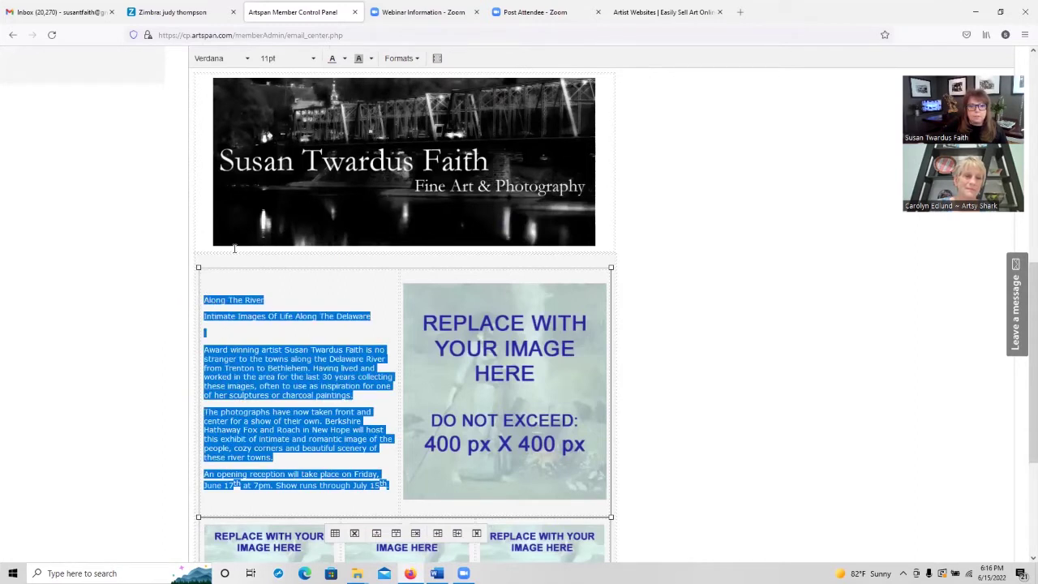
{"action": "left_click", "coordinate": [224, 58]}
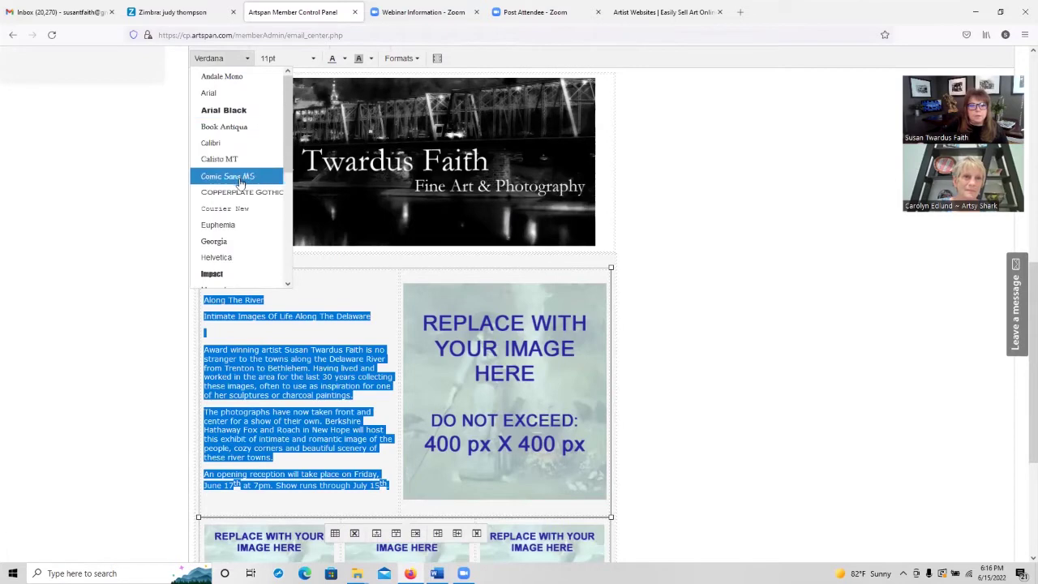
{"action": "left_click", "coordinate": [232, 241]}
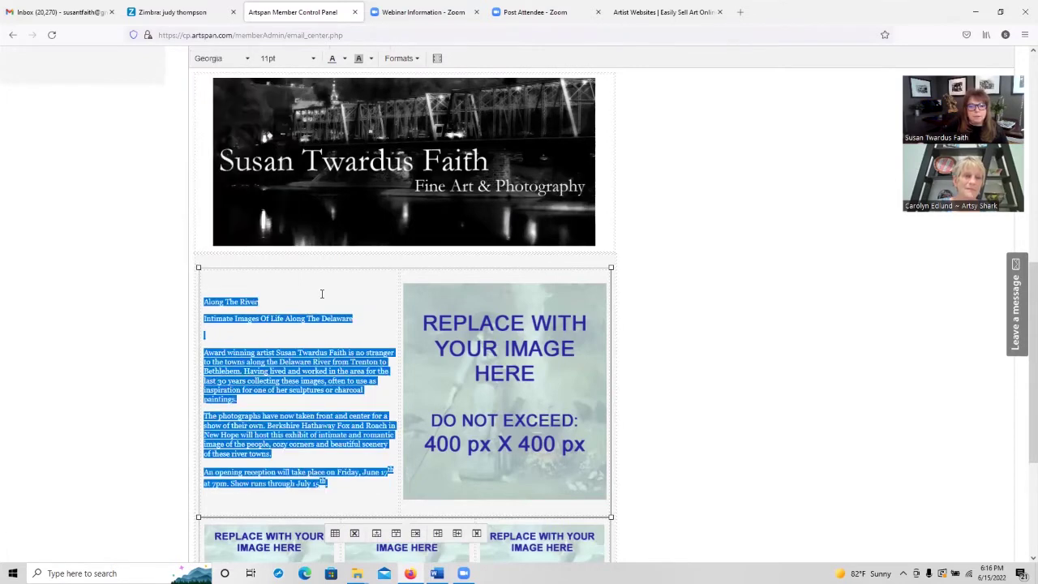
{"action": "left_click", "coordinate": [322, 294]}
Step: Set the Along The River title to 24pt and the Intimate Images Of Life Along The Delaware subtitle to 18pt
{"action": "left_click_drag", "start_coordinate": [260, 301], "coordinate": [195, 303]}
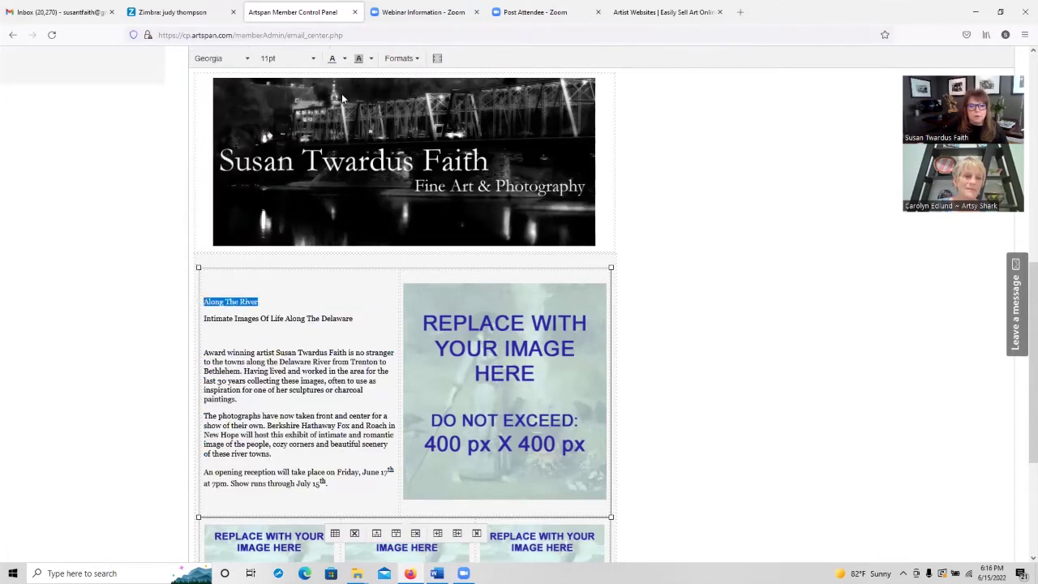
{"action": "left_click", "coordinate": [312, 59]}
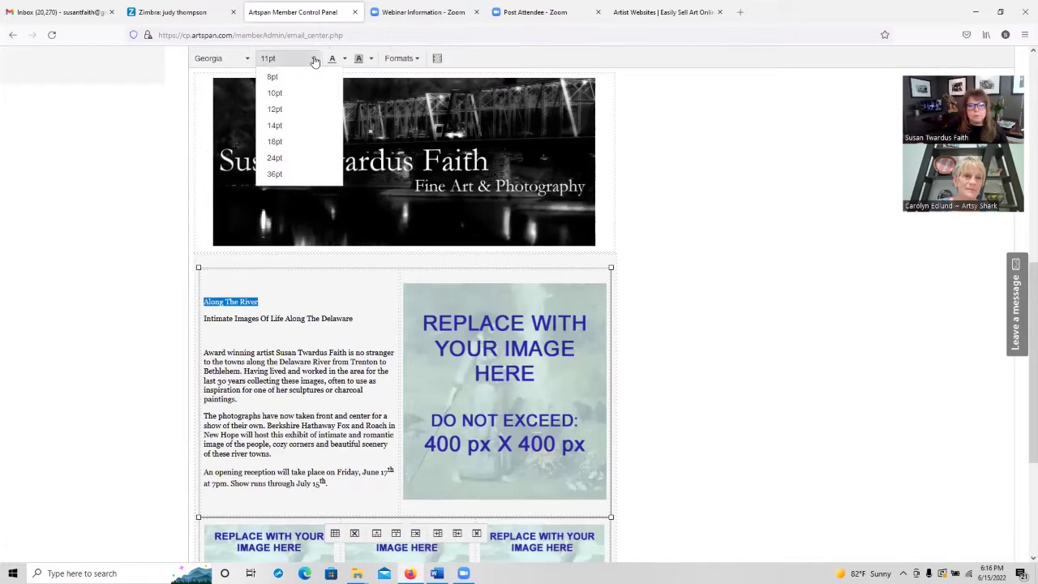
{"action": "left_click", "coordinate": [297, 159]}
{"action": "left_click_drag", "start_coordinate": [368, 320], "coordinate": [202, 326]}
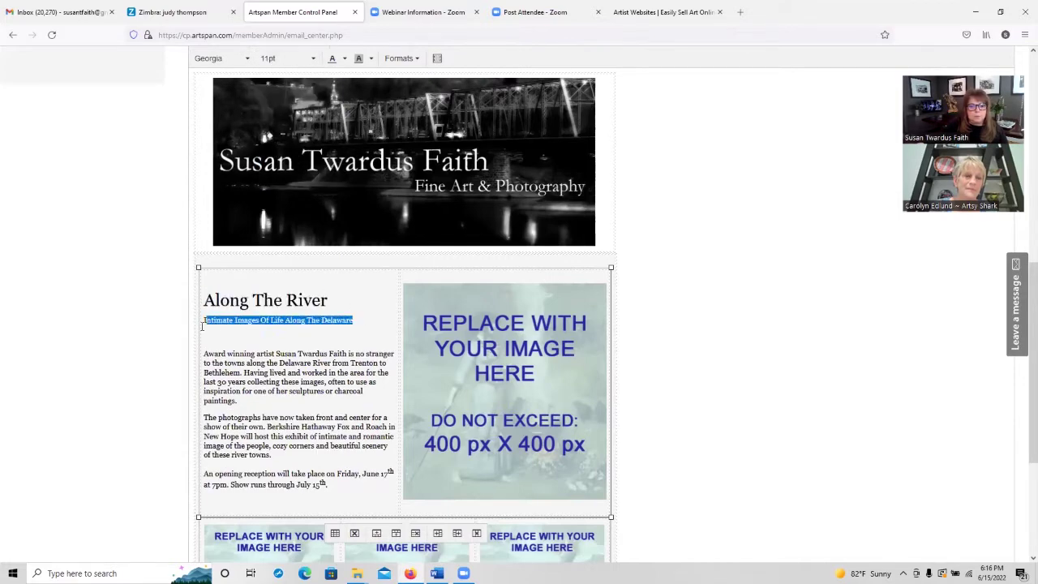
{"action": "left_click", "coordinate": [313, 59]}
{"action": "left_click", "coordinate": [289, 141]}
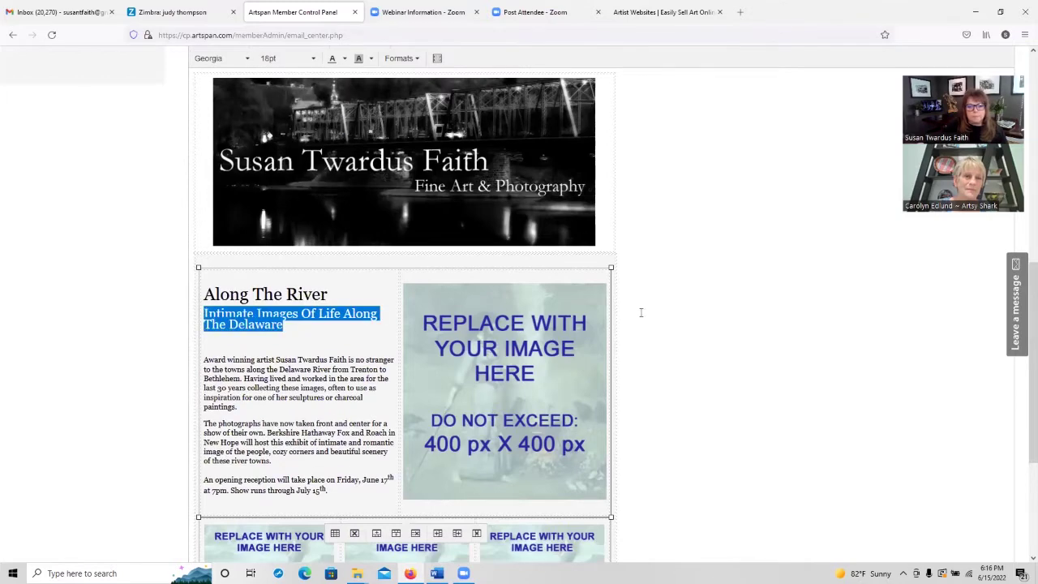
{"action": "left_click", "coordinate": [721, 290]}
Step: Enlarge the header banner a little more, to about 720 px wide, and deselect it
{"action": "scroll", "coordinate": [725, 284], "scroll_direction": "down", "scroll_amount": 2}
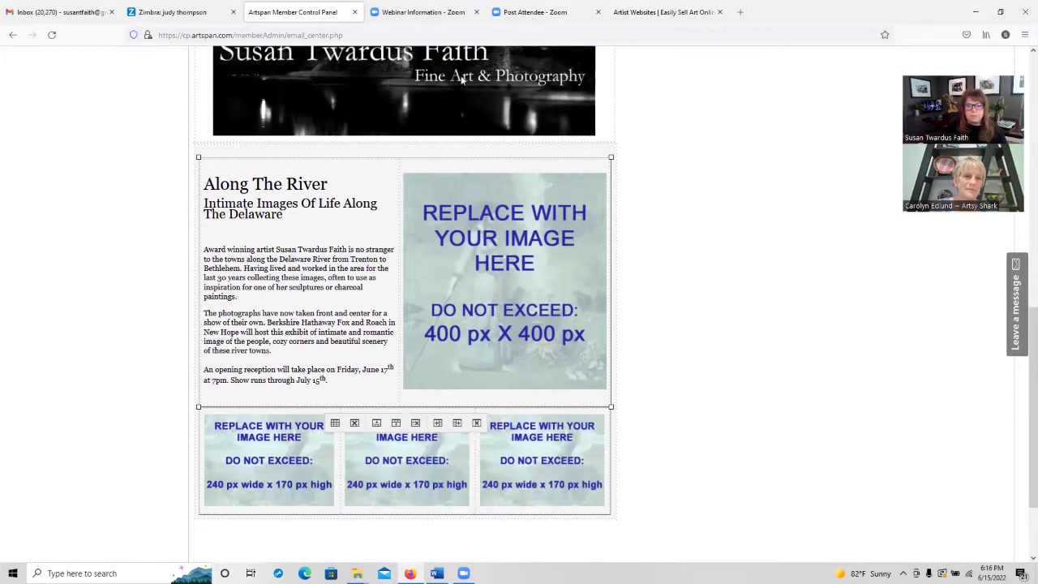
{"action": "left_click", "coordinate": [533, 105]}
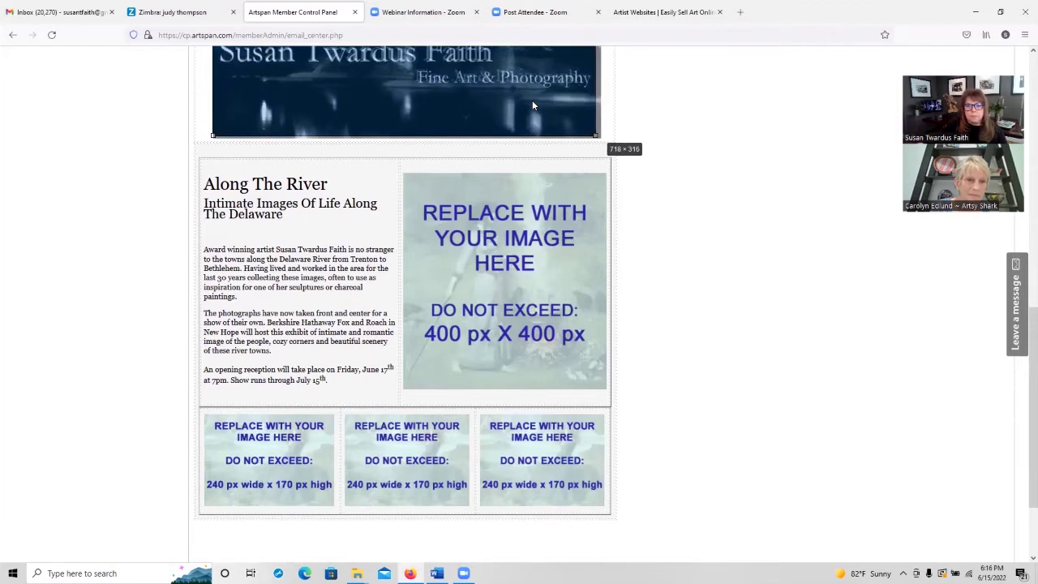
{"action": "left_click", "coordinate": [679, 243]}
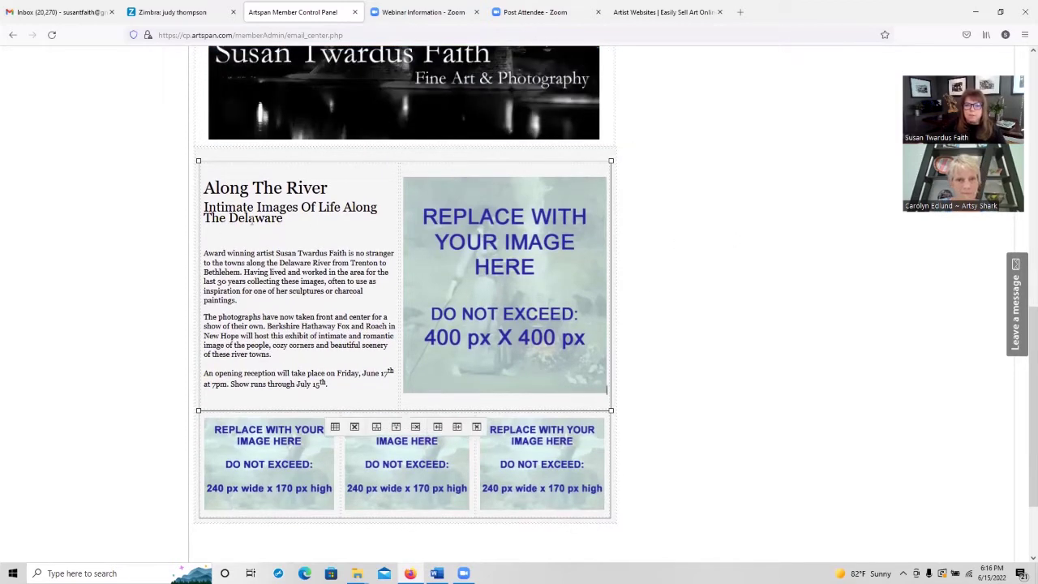
Step: Replace the large 400 px placeholder beside the introductory text with the uploaded image Rainy Day Companions 400 from the demo folder
{"action": "left_click", "coordinate": [491, 268]}
{"action": "scroll", "coordinate": [691, 246], "scroll_direction": "up", "scroll_amount": 5}
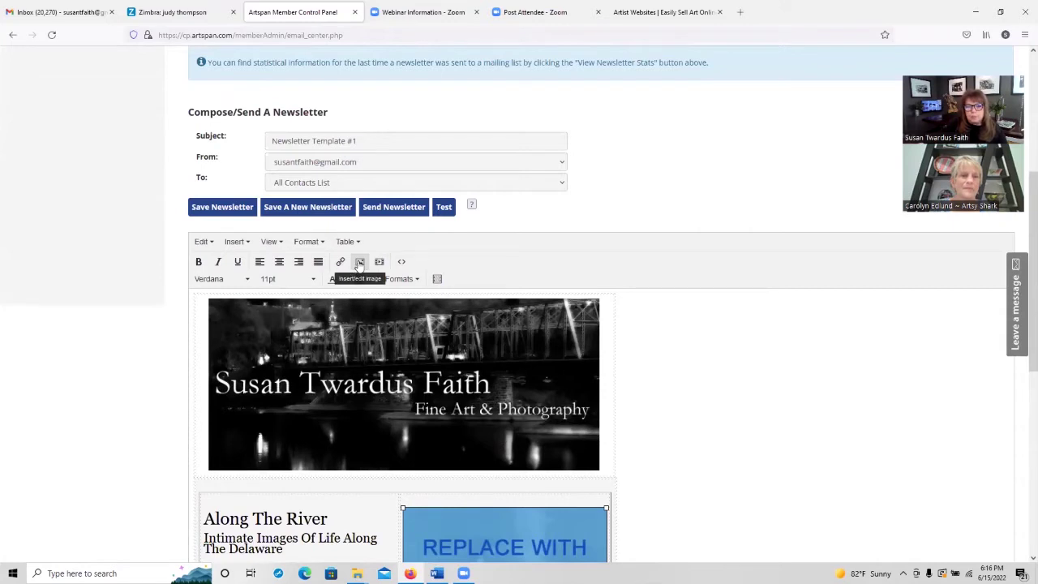
{"action": "left_click", "coordinate": [238, 242]}
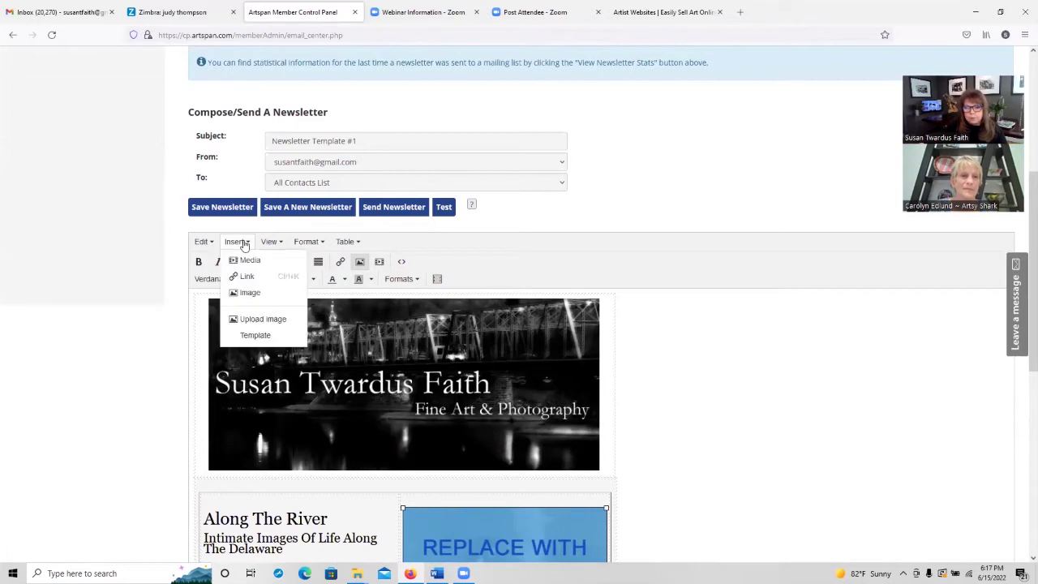
{"action": "left_click", "coordinate": [248, 293]}
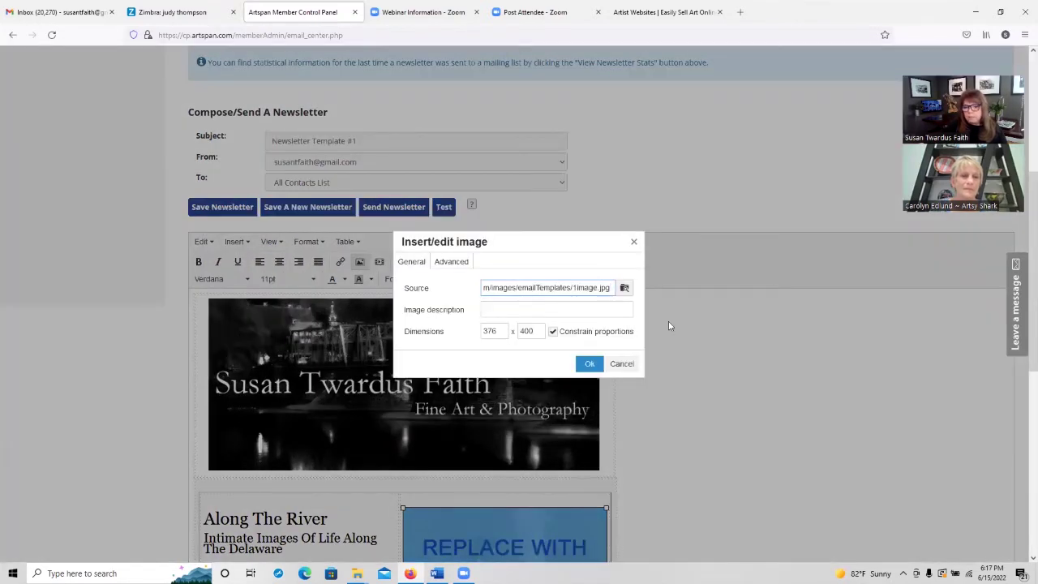
{"action": "left_click", "coordinate": [625, 288]}
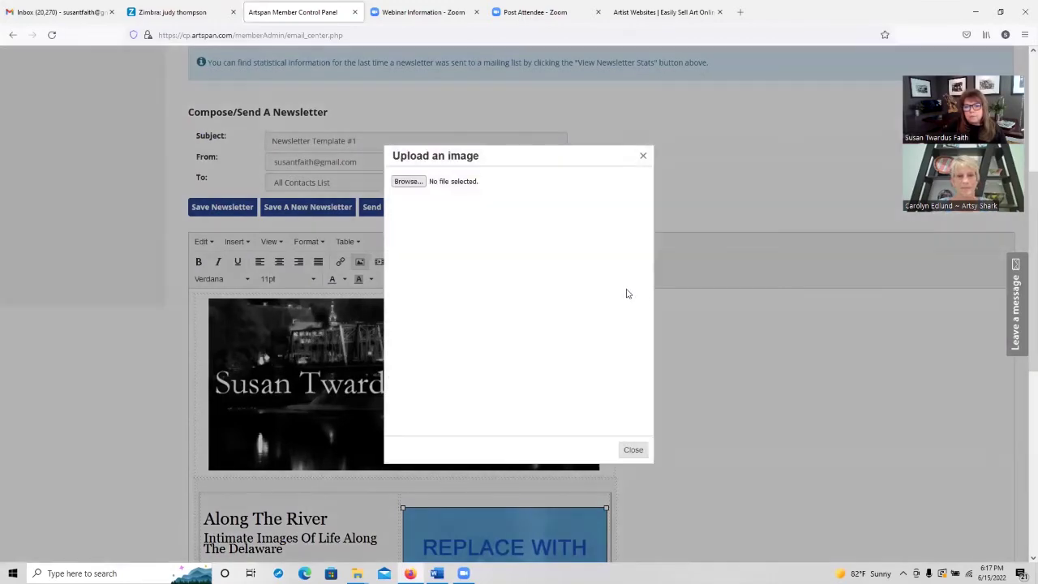
{"action": "left_click", "coordinate": [408, 182]}
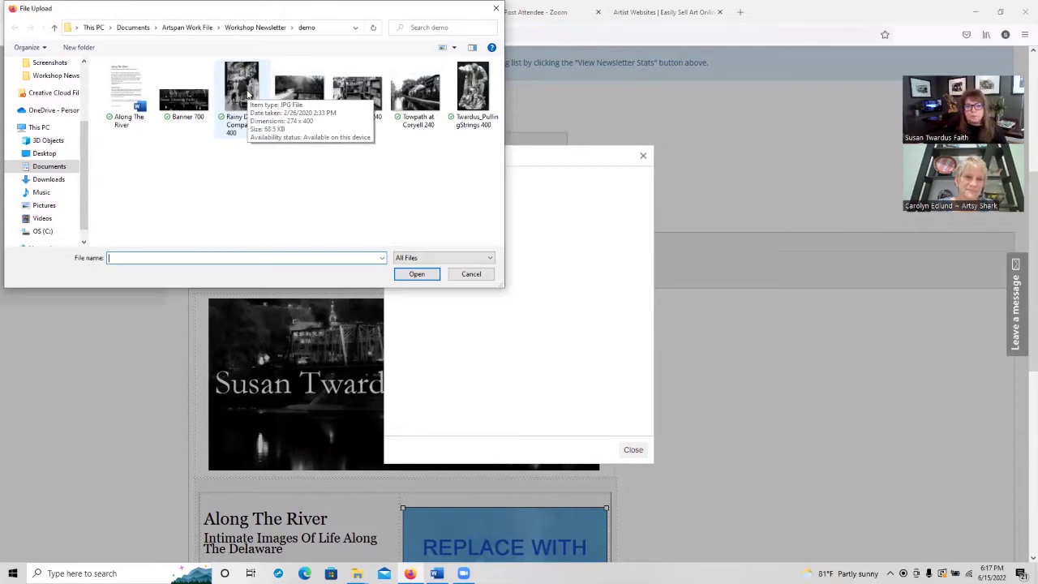
{"action": "double_click", "coordinate": [247, 94]}
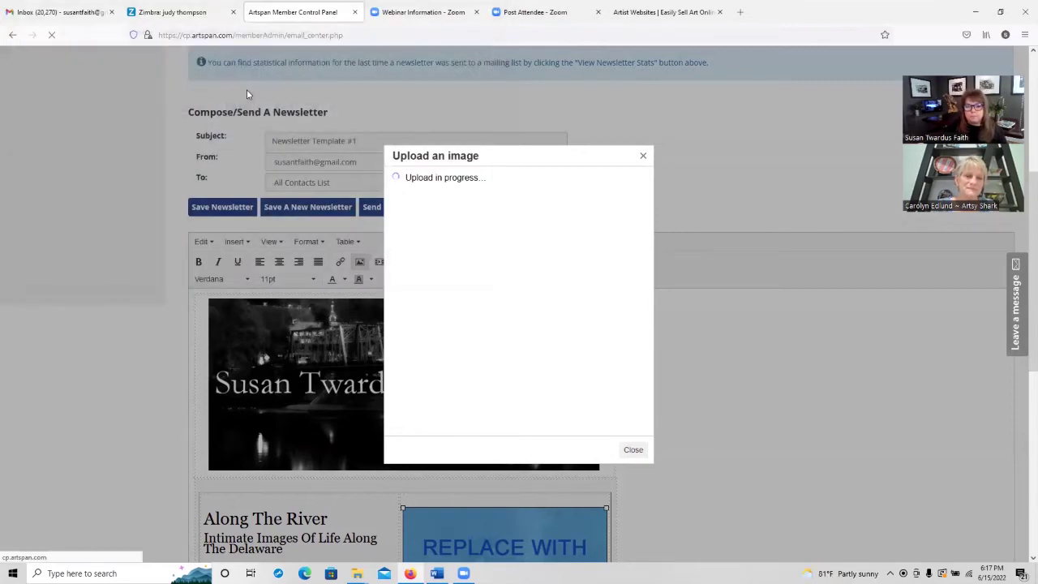
{"action": "scroll", "coordinate": [795, 320], "scroll_direction": "down", "scroll_amount": 4}
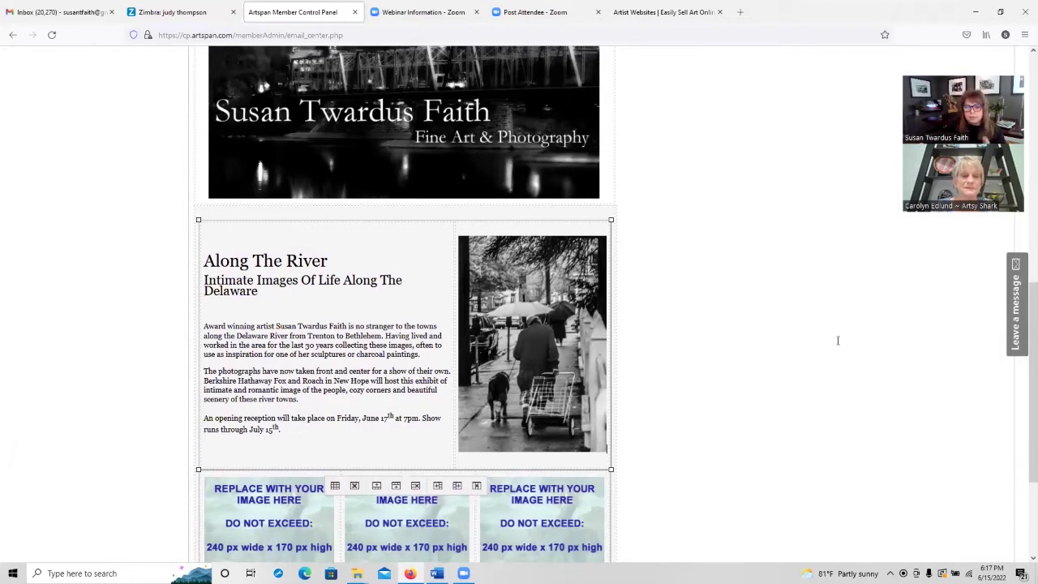
Step: Replace the first of the three small placeholder images with the uploaded image story time 240
{"action": "scroll", "coordinate": [761, 316], "scroll_direction": "down", "scroll_amount": 1}
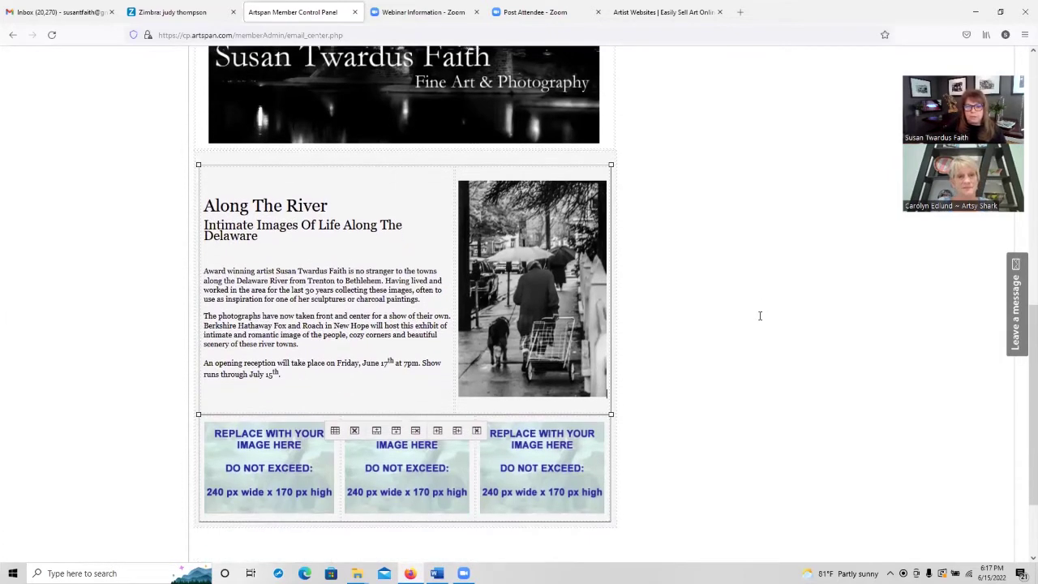
{"action": "left_click", "coordinate": [287, 476]}
{"action": "scroll", "coordinate": [770, 406], "scroll_direction": "up", "scroll_amount": 8}
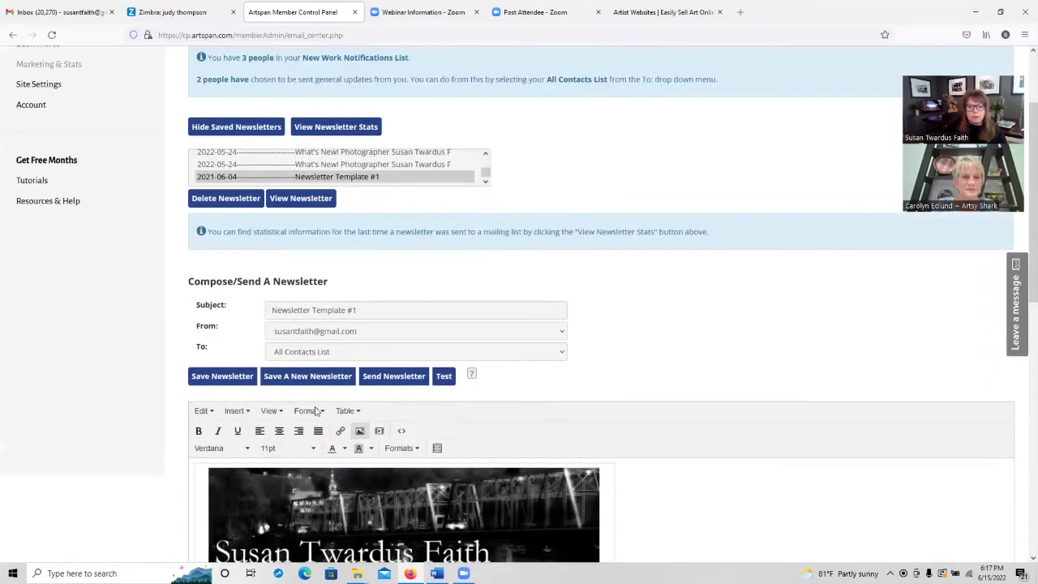
{"action": "scroll", "coordinate": [317, 411], "scroll_direction": "down", "scroll_amount": 3}
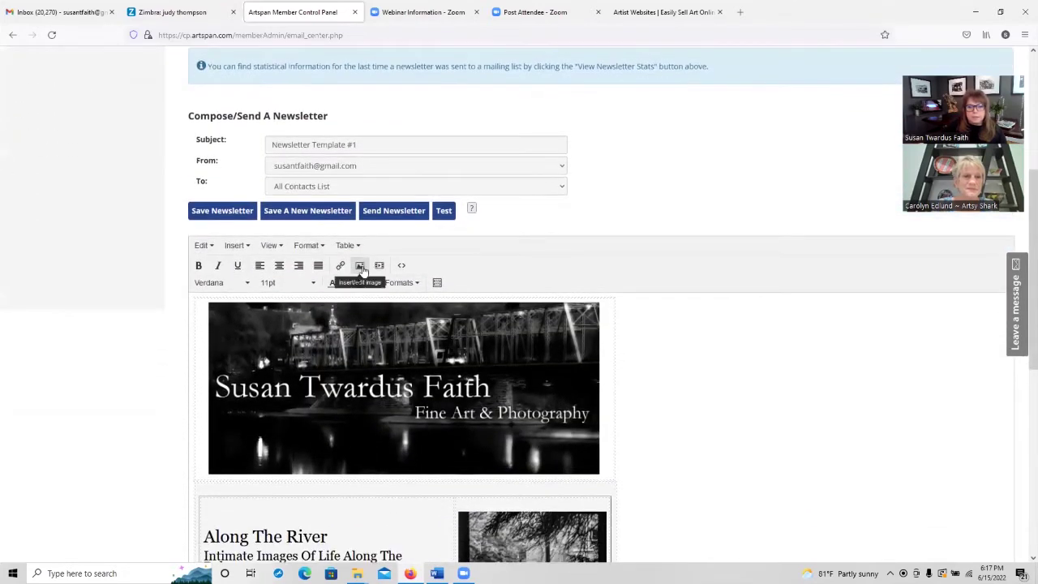
{"action": "left_click", "coordinate": [360, 266]}
{"action": "left_click", "coordinate": [623, 288]}
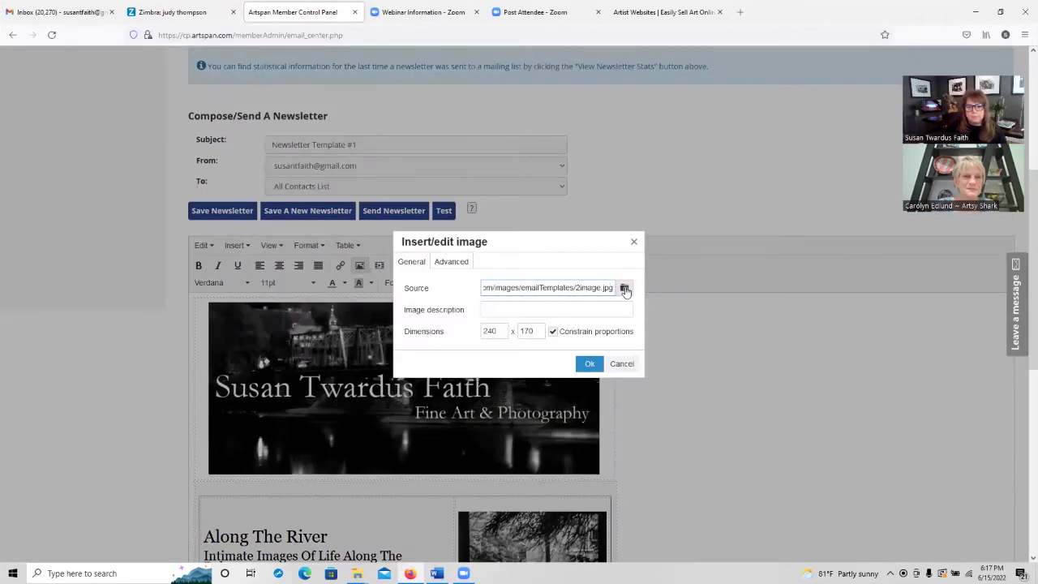
{"action": "left_click", "coordinate": [410, 181]}
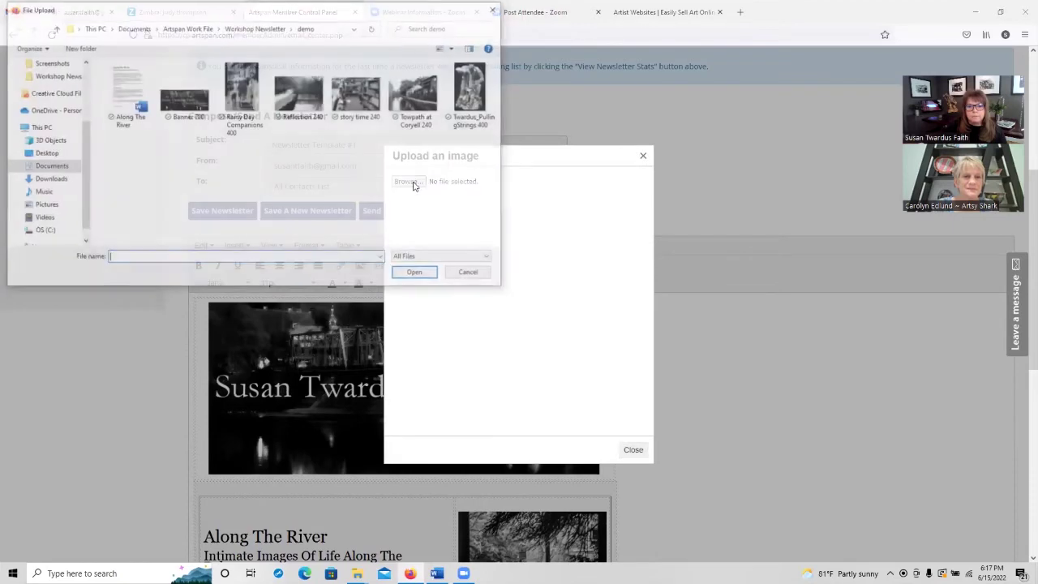
{"action": "left_click", "coordinate": [352, 93]}
{"action": "double_click", "coordinate": [352, 95]}
{"action": "scroll", "coordinate": [822, 324], "scroll_direction": "down", "scroll_amount": 5}
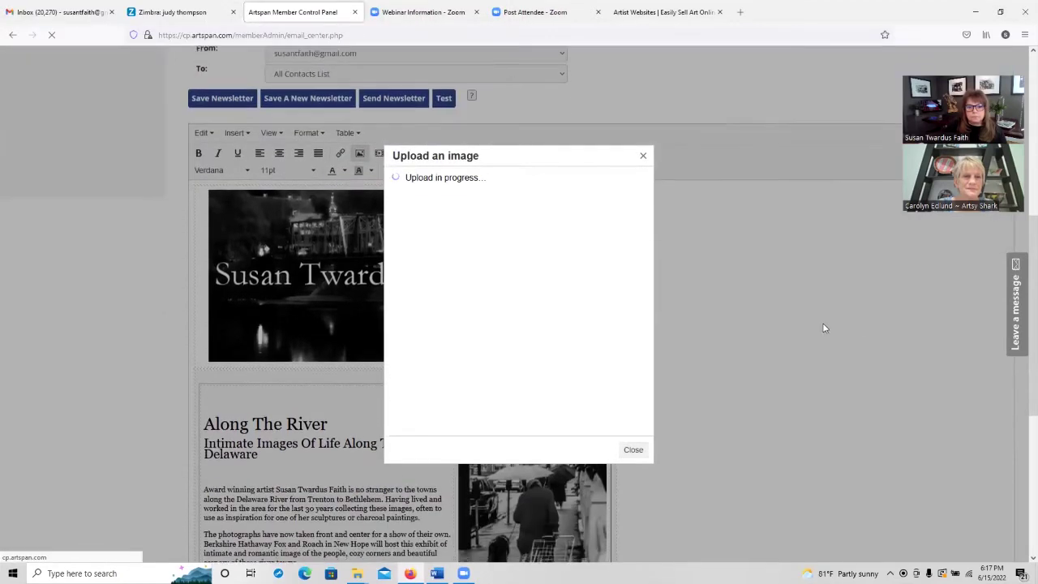
Step: Replace the middle small placeholder image with the uploaded image Towpath at Coryell 240
{"action": "scroll", "coordinate": [805, 319], "scroll_direction": "down", "scroll_amount": 3}
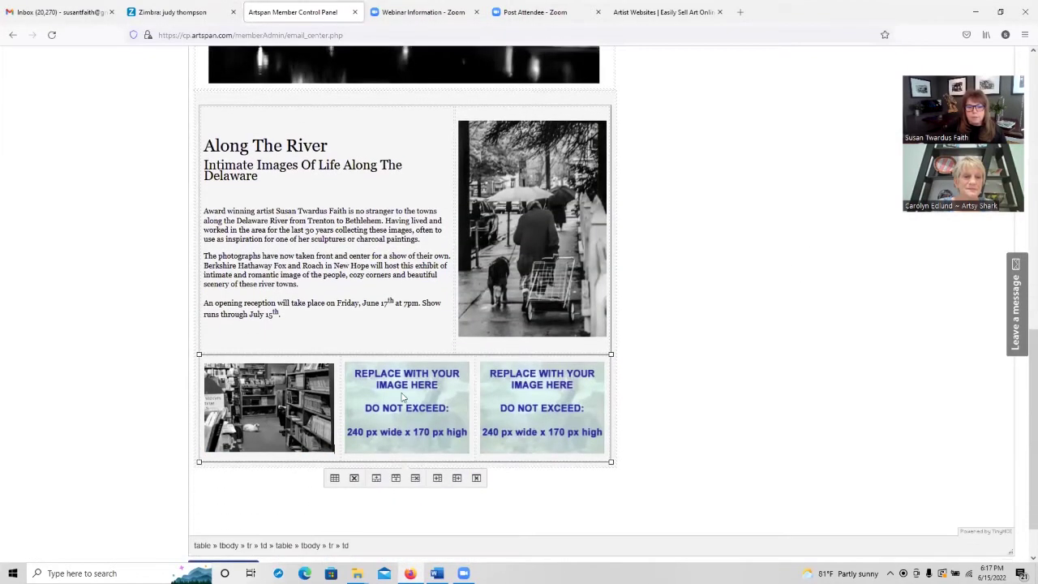
{"action": "scroll", "coordinate": [716, 355], "scroll_direction": "up", "scroll_amount": 9}
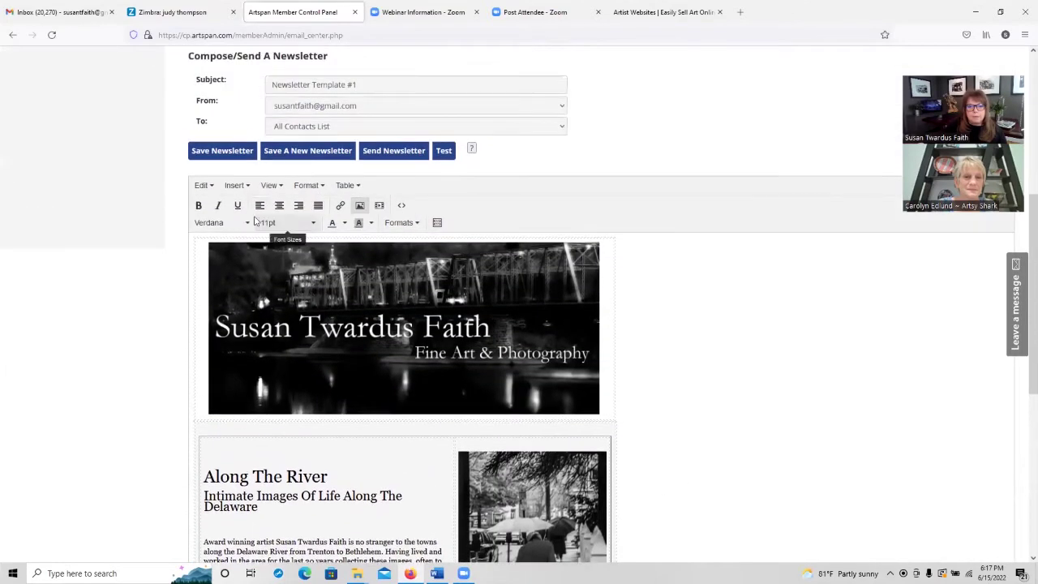
{"action": "left_click", "coordinate": [359, 205]}
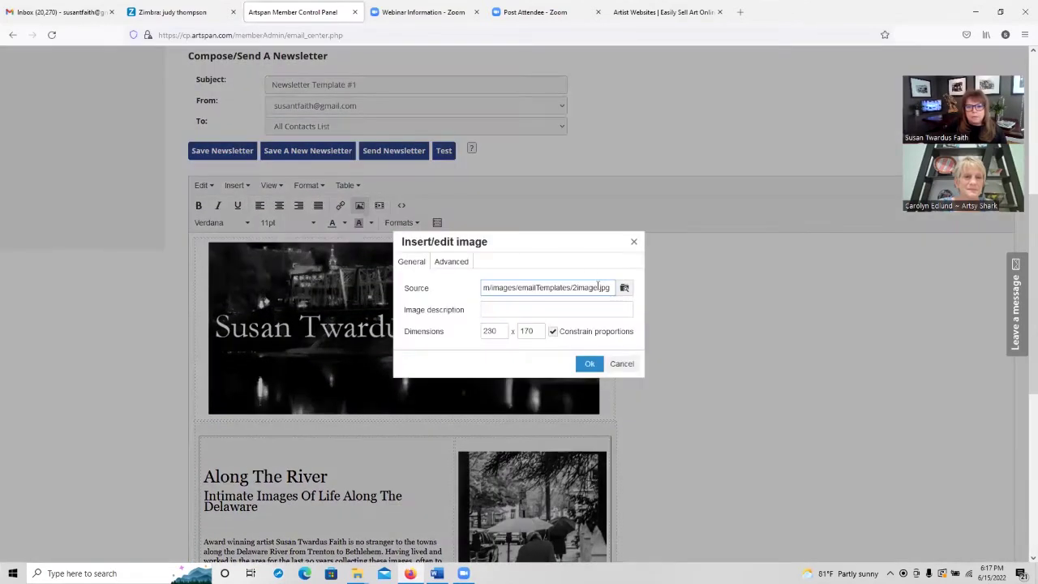
{"action": "left_click", "coordinate": [625, 289]}
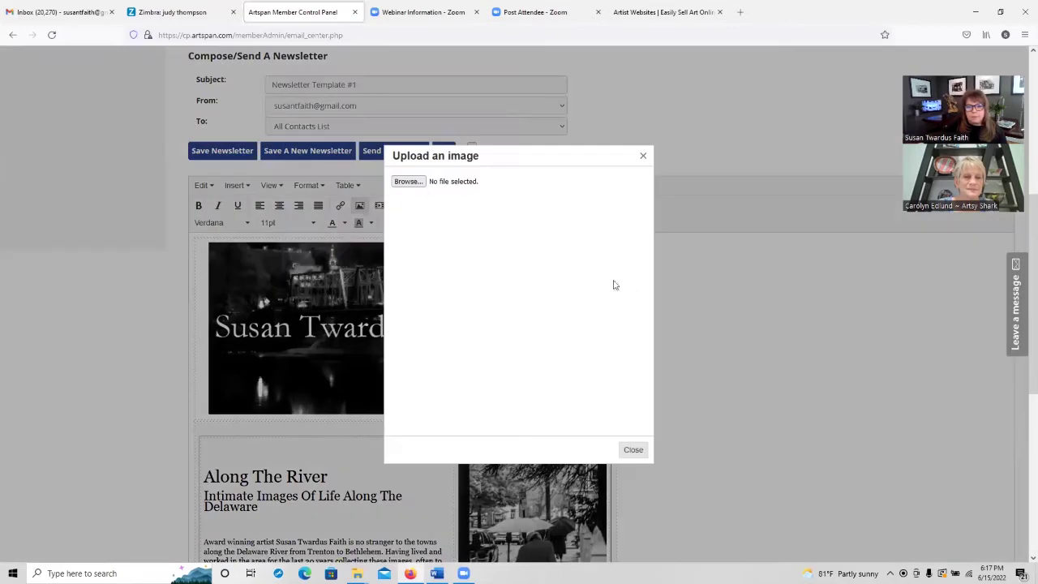
{"action": "left_click", "coordinate": [408, 181]}
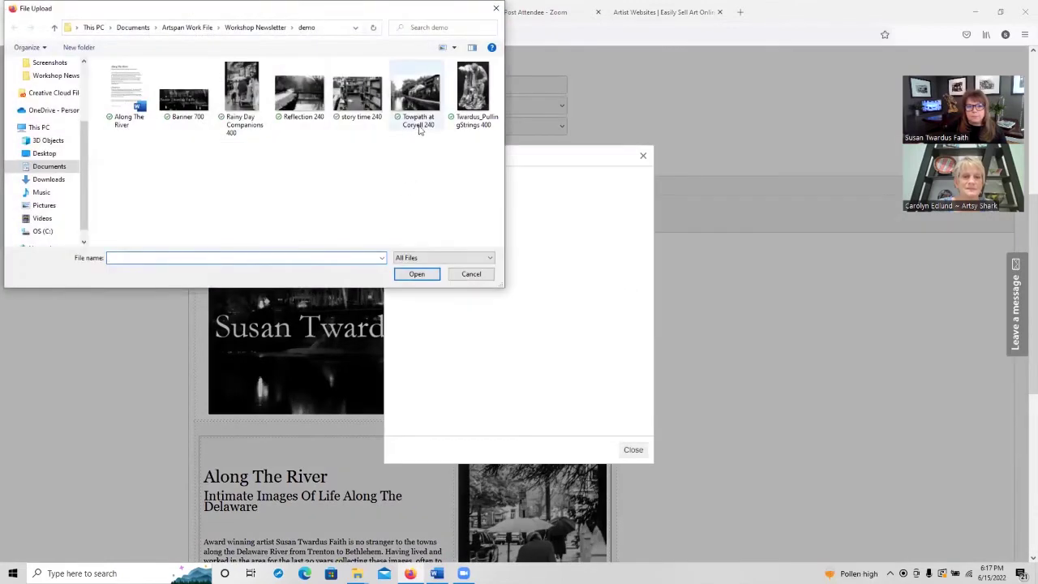
{"action": "left_click", "coordinate": [417, 94]}
{"action": "double_click", "coordinate": [417, 95]}
{"action": "scroll", "coordinate": [763, 328], "scroll_direction": "down", "scroll_amount": 5}
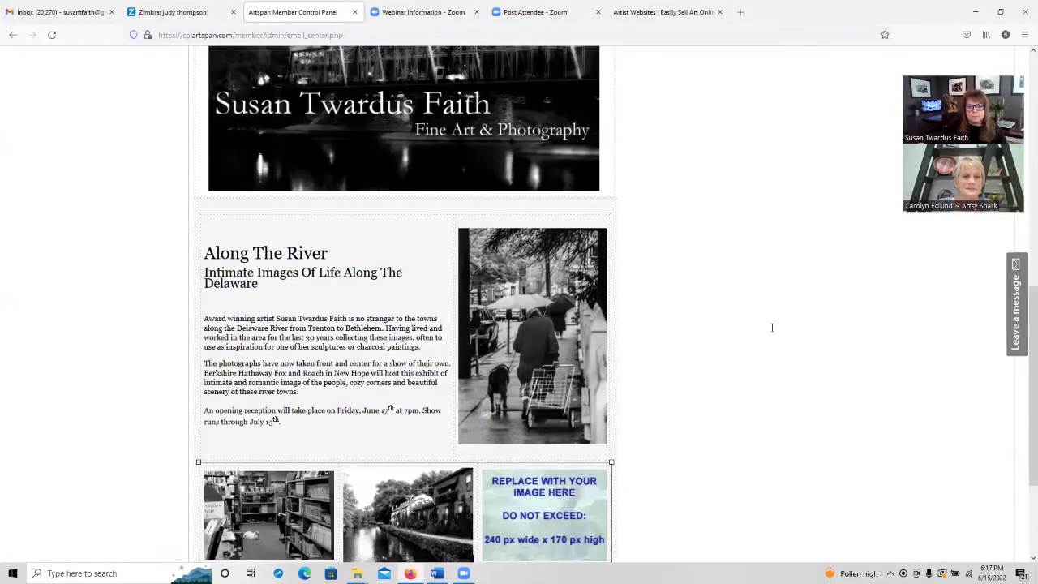
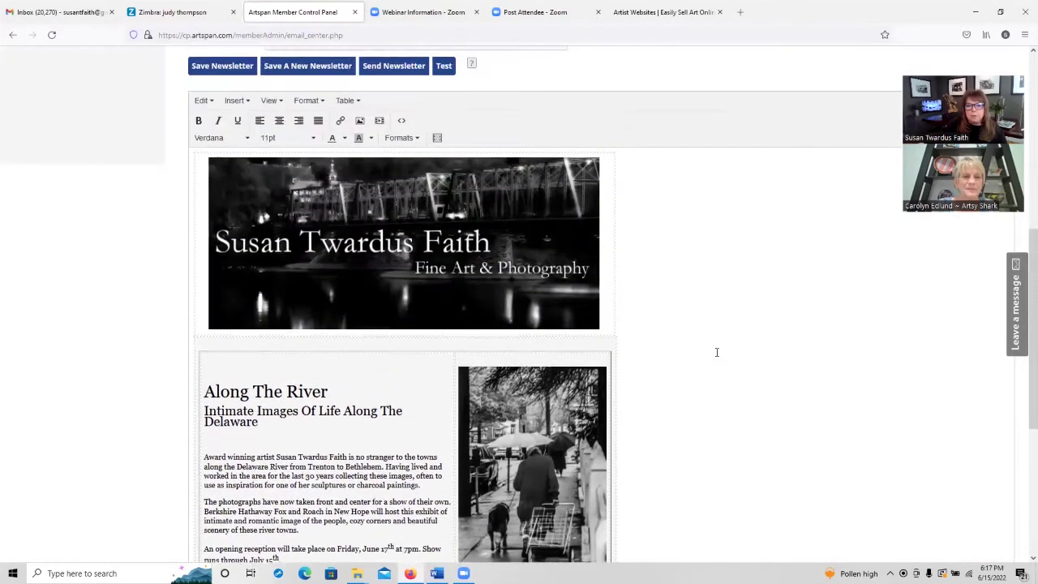
Step: Load the most recent saved newsletter, New Hope and New York Exhibitions In June, dated 2022-06-15, into the editor
{"action": "right_click", "coordinate": [755, 348]}
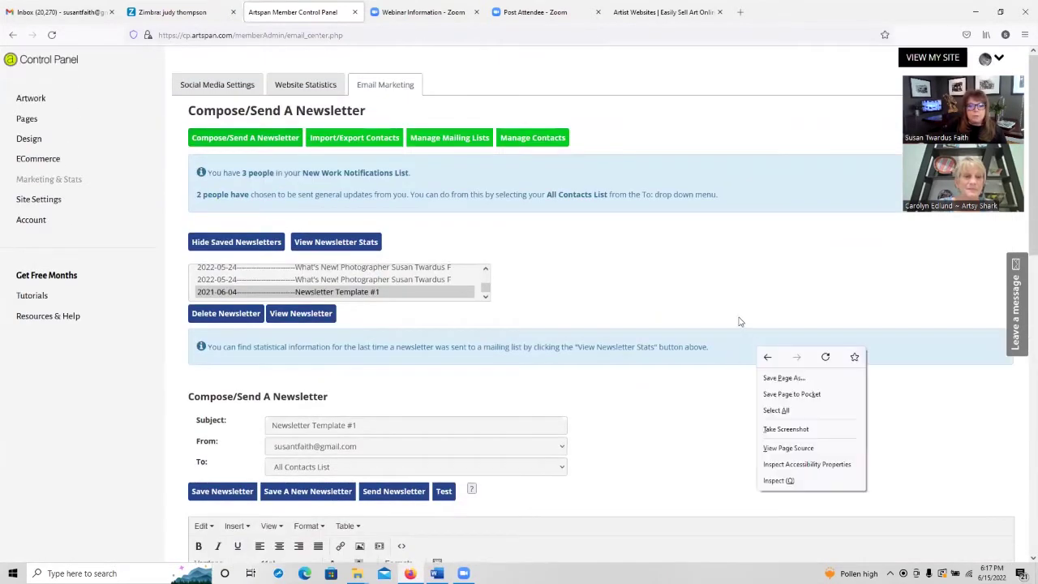
{"action": "left_click_drag", "start_coordinate": [487, 290], "coordinate": [486, 275]}
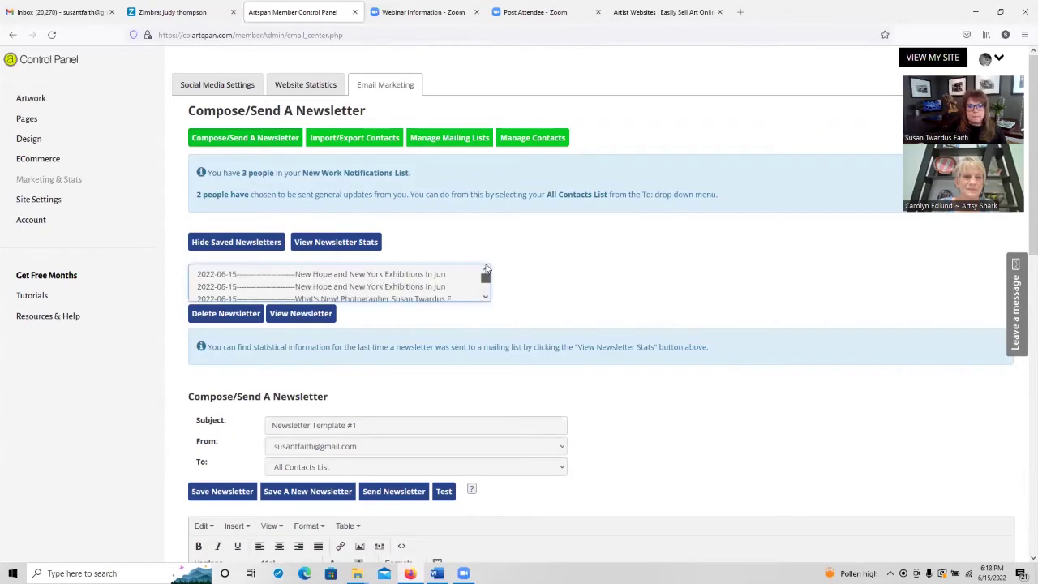
{"action": "left_click", "coordinate": [387, 275]}
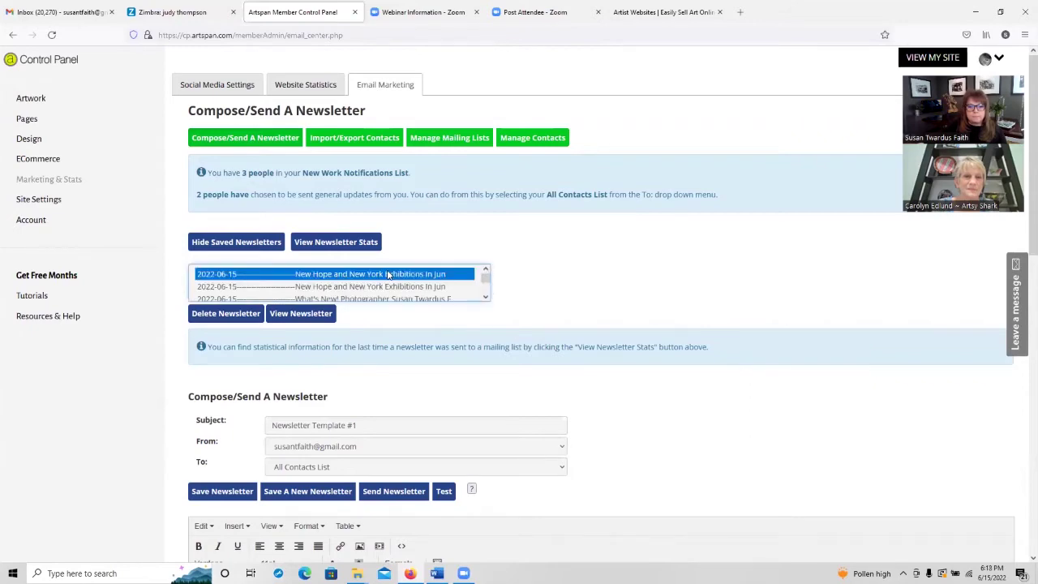
{"action": "left_click", "coordinate": [279, 314]}
Step: Examine the loaded newsletter's header, the Along The River and Pulling Strings sections, and the links and small images at its end
{"action": "scroll", "coordinate": [724, 269], "scroll_direction": "down", "scroll_amount": 1}
{"action": "scroll", "coordinate": [725, 268], "scroll_direction": "down", "scroll_amount": 5}
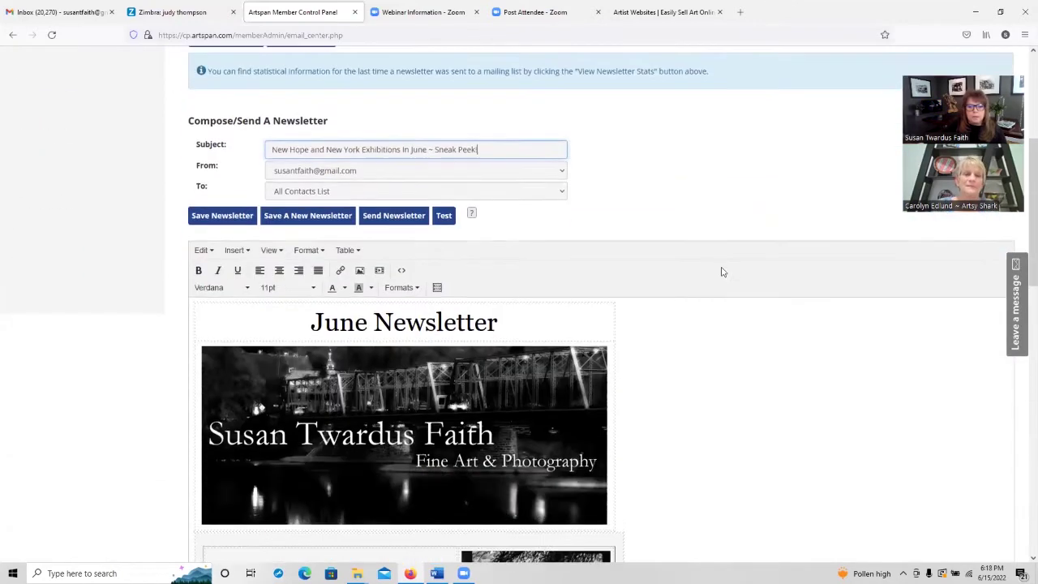
{"action": "scroll", "coordinate": [722, 293], "scroll_direction": "down", "scroll_amount": 1}
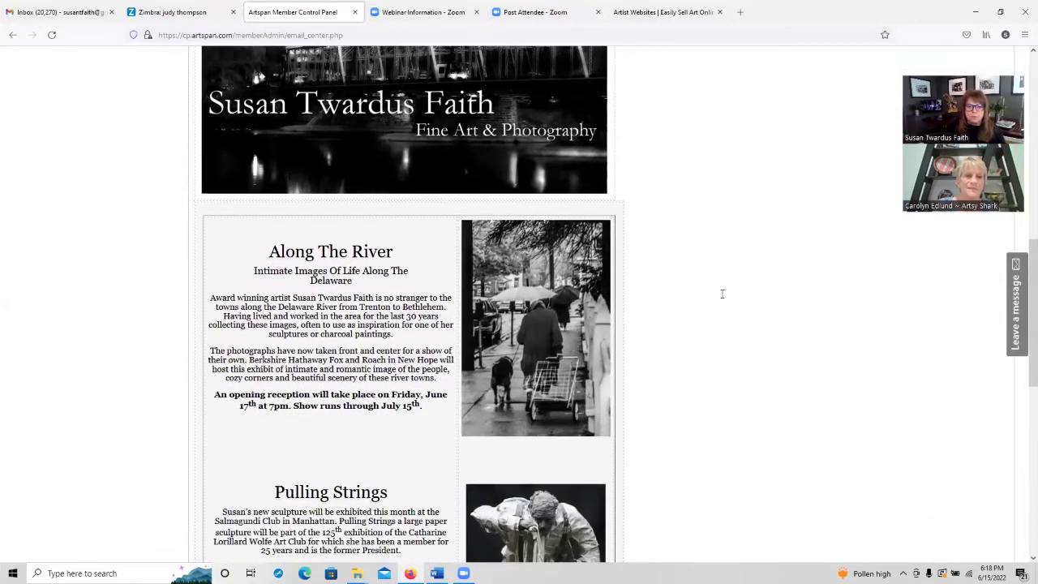
{"action": "scroll", "coordinate": [722, 294], "scroll_direction": "up", "scroll_amount": 1}
{"action": "scroll", "coordinate": [722, 294], "scroll_direction": "down", "scroll_amount": 1}
{"action": "scroll", "coordinate": [666, 248], "scroll_direction": "down", "scroll_amount": 2}
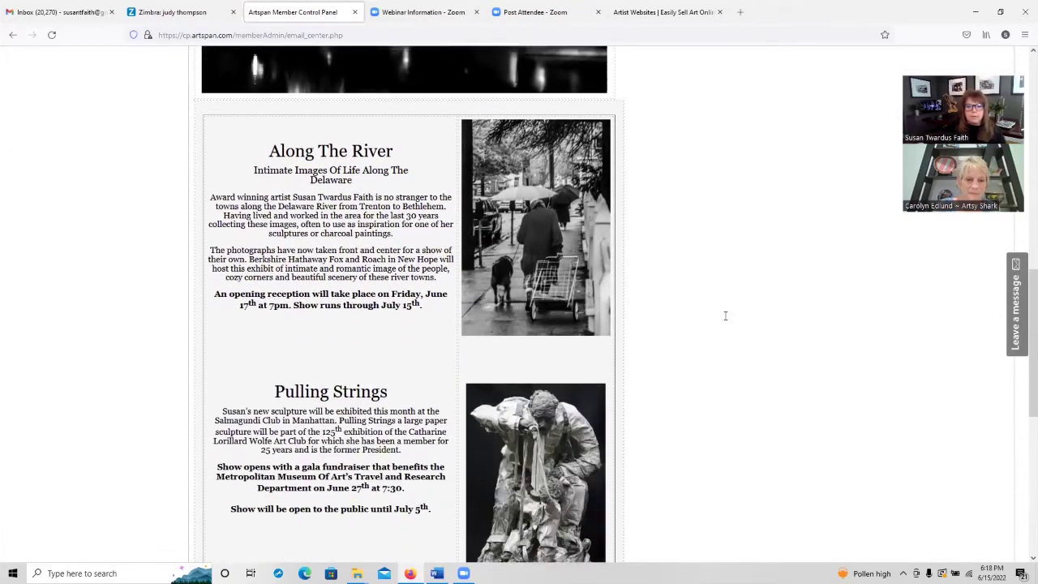
{"action": "scroll", "coordinate": [696, 438], "scroll_direction": "down", "scroll_amount": 1}
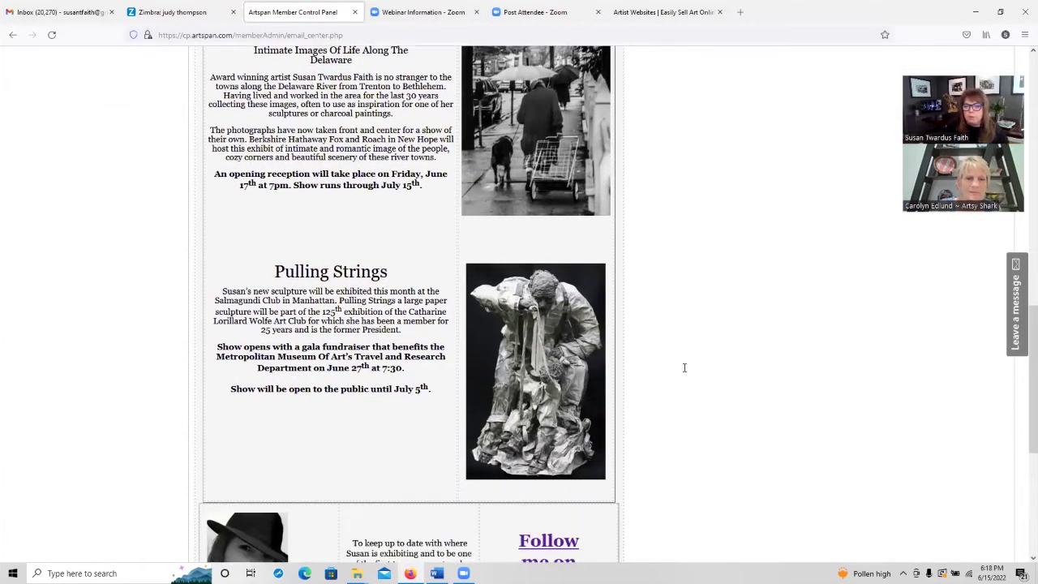
{"action": "scroll", "coordinate": [708, 329], "scroll_direction": "down", "scroll_amount": 3}
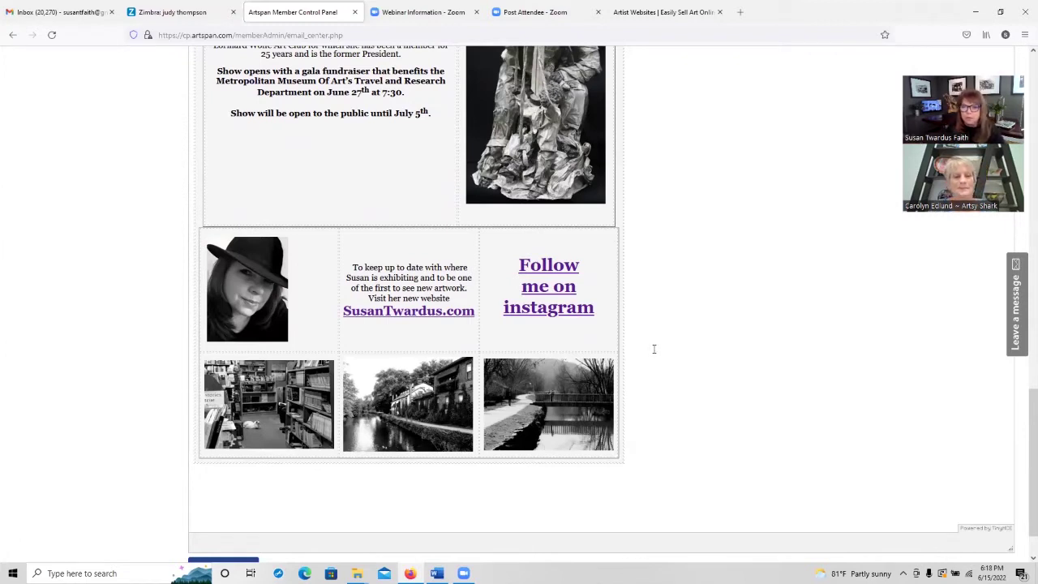
{"action": "scroll", "coordinate": [630, 318], "scroll_direction": "up", "scroll_amount": 1}
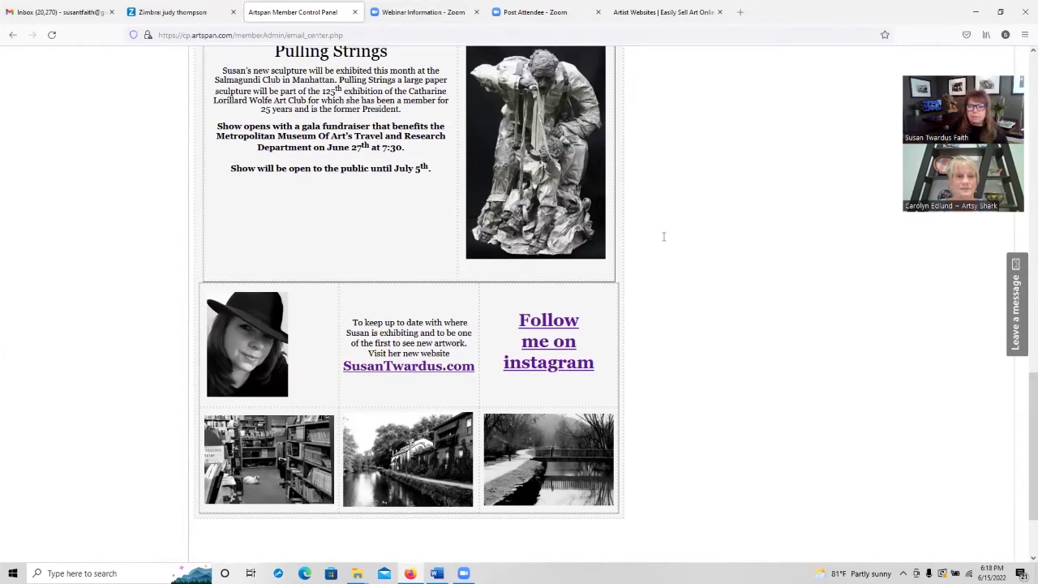
{"action": "scroll", "coordinate": [390, 193], "scroll_direction": "down", "scroll_amount": 2}
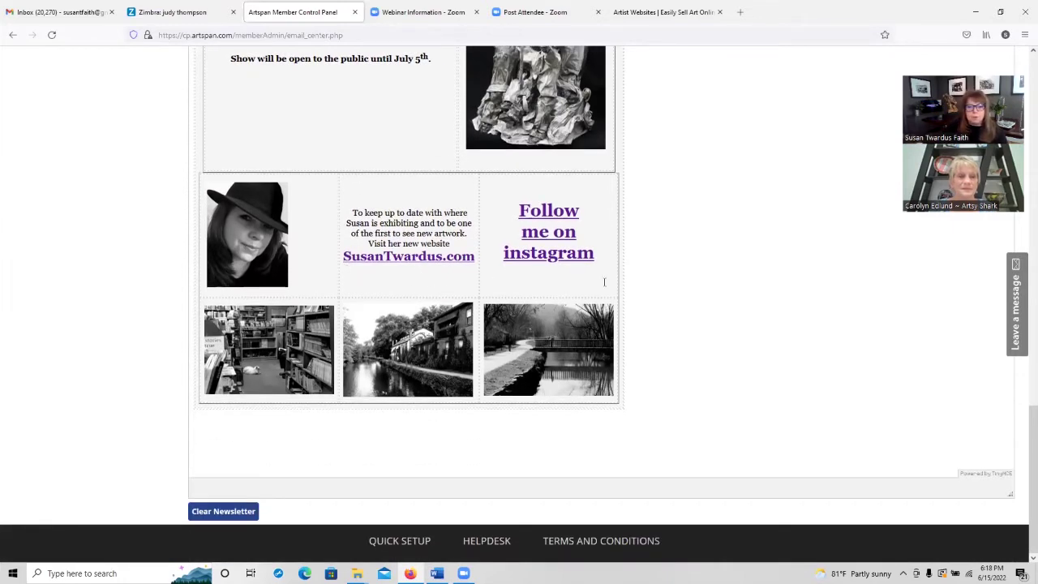
{"action": "scroll", "coordinate": [753, 302], "scroll_direction": "up", "scroll_amount": 6}
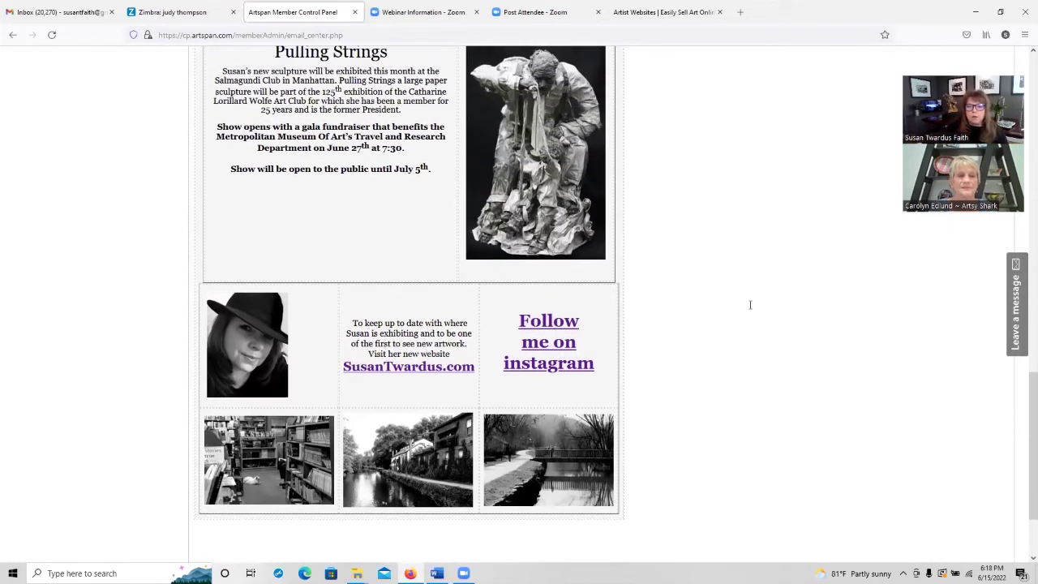
{"action": "scroll", "coordinate": [747, 315], "scroll_direction": "up", "scroll_amount": 8}
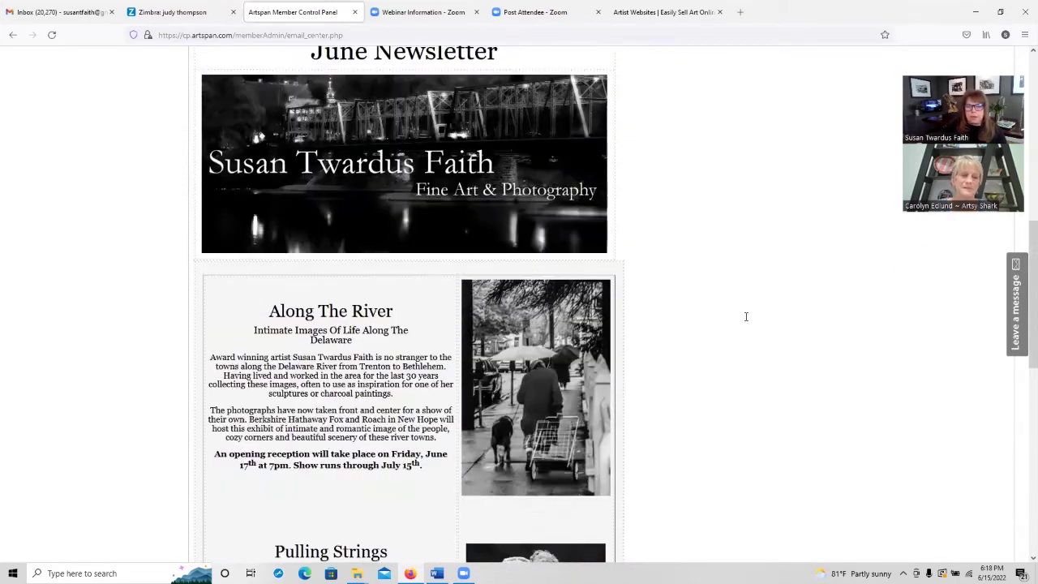
{"action": "scroll", "coordinate": [744, 316], "scroll_direction": "down", "scroll_amount": 1}
Step: Choose All Contacts List as the newsletter's recipients
{"action": "scroll", "coordinate": [739, 325], "scroll_direction": "up", "scroll_amount": 3}
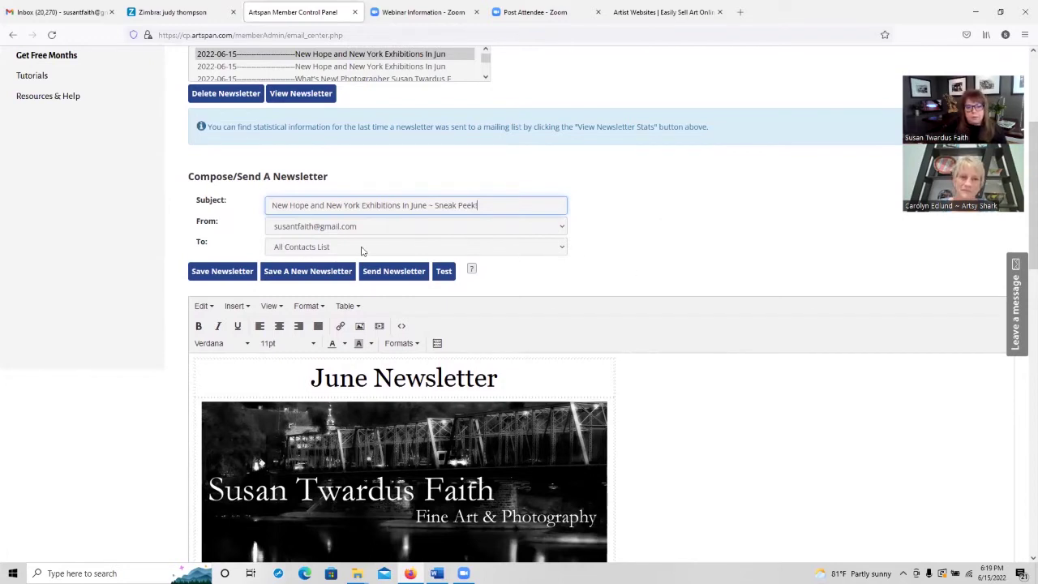
{"action": "left_click", "coordinate": [562, 248]}
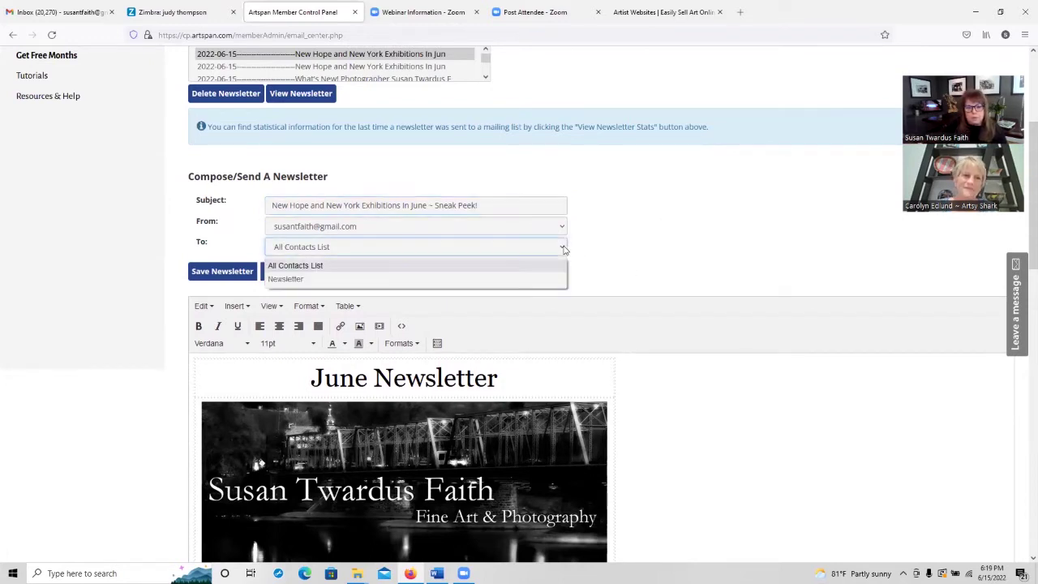
{"action": "left_click", "coordinate": [506, 271]}
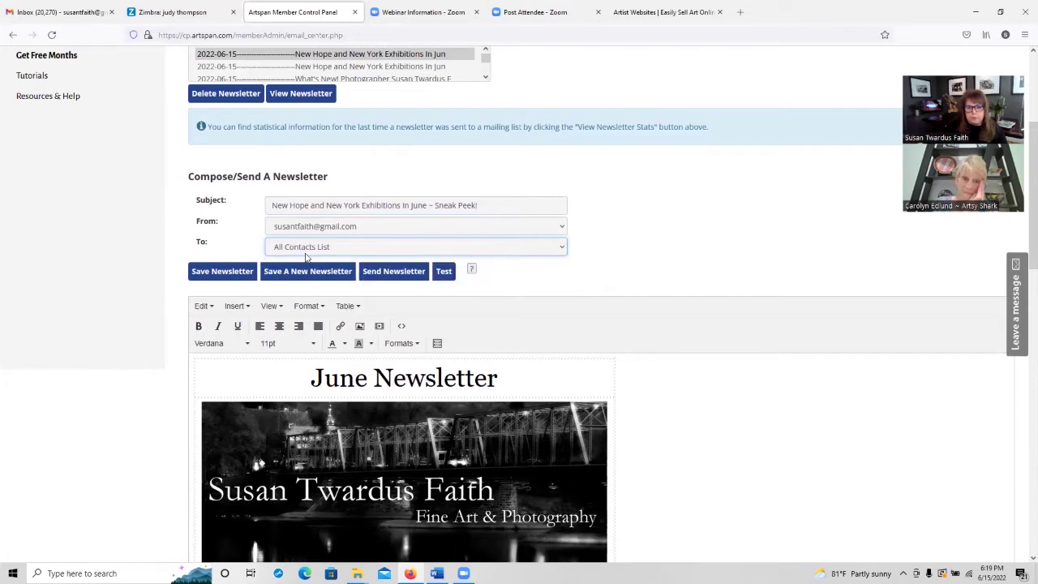
{"action": "scroll", "coordinate": [635, 224], "scroll_direction": "down", "scroll_amount": 1}
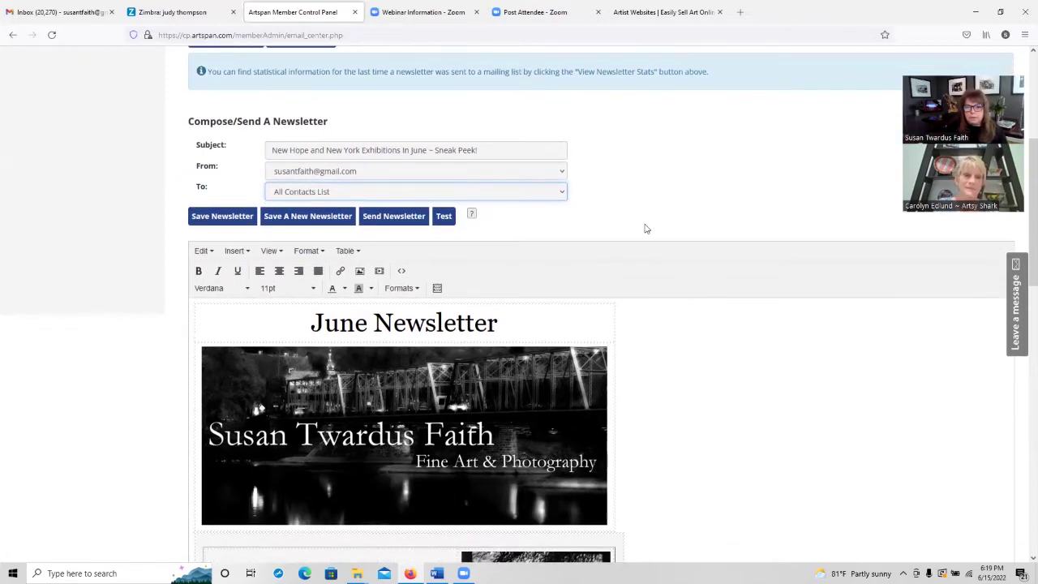
{"action": "scroll", "coordinate": [647, 233], "scroll_direction": "up", "scroll_amount": 1}
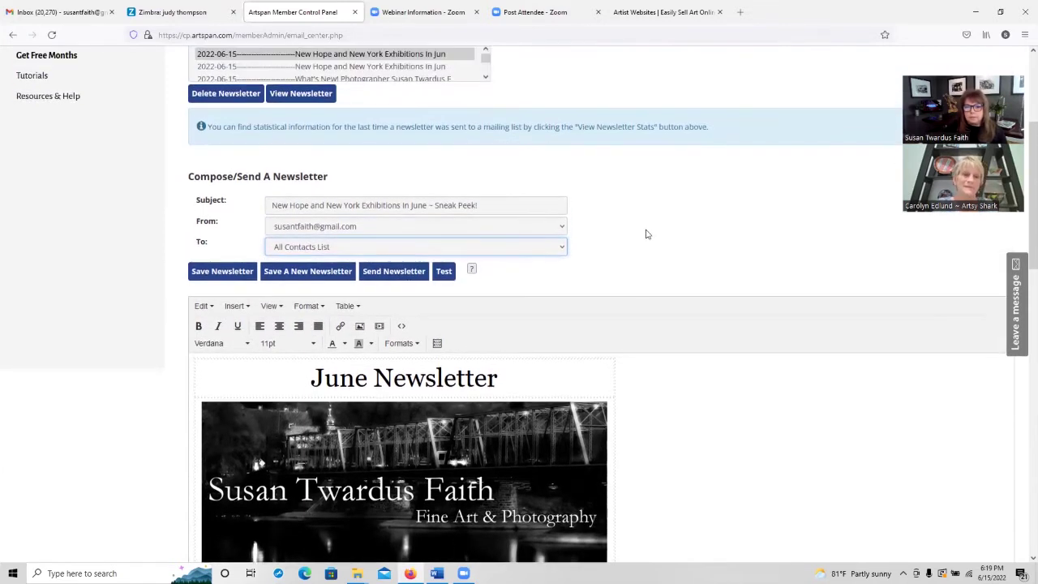
Step: Try to send the June newsletter, confirming that it is ready, and dismiss the message
{"action": "left_click", "coordinate": [396, 272]}
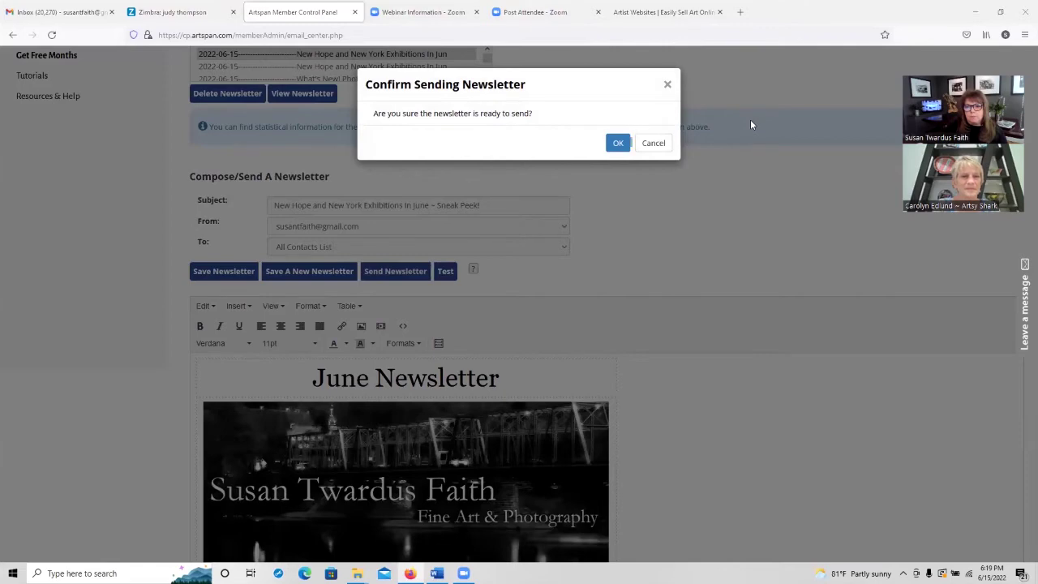
{"action": "left_click", "coordinate": [620, 147]}
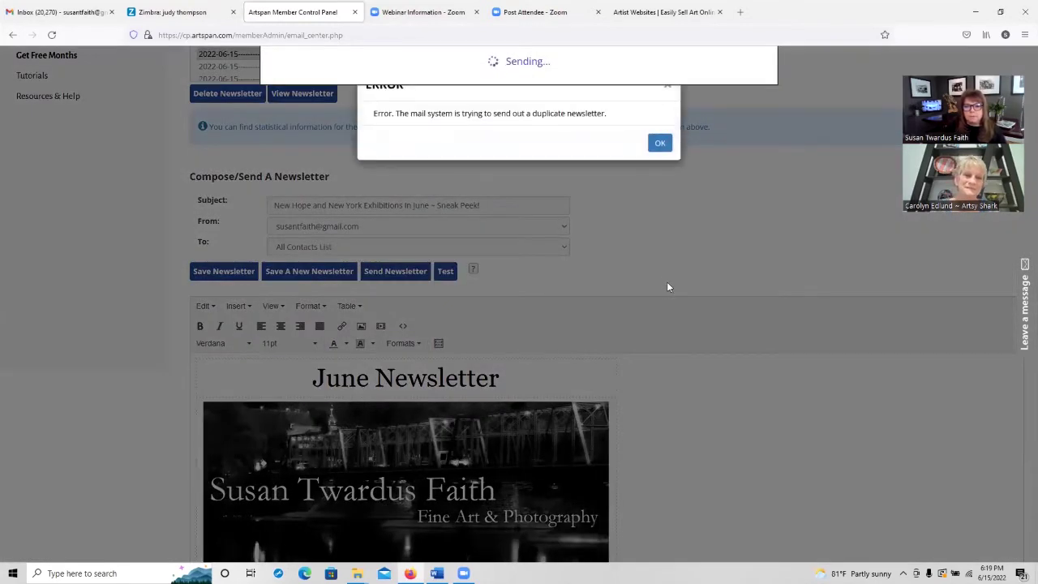
{"action": "left_click", "coordinate": [660, 143]}
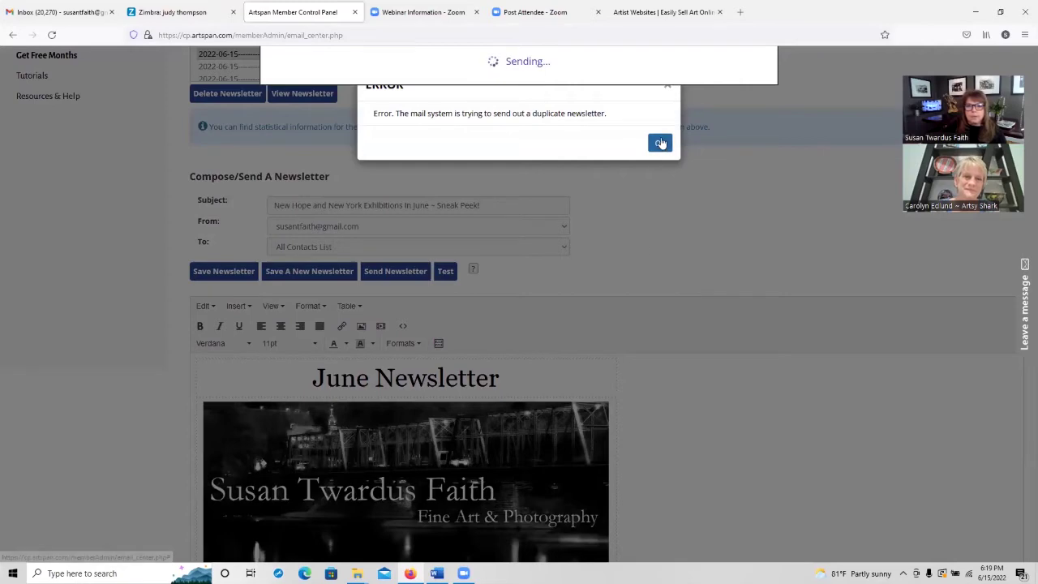
Step: Switch to Gmail, open the received New Hope and New York Exhibitions In June ~ Sneak Peek! email, and review it down to the footer
{"action": "left_click", "coordinate": [70, 12]}
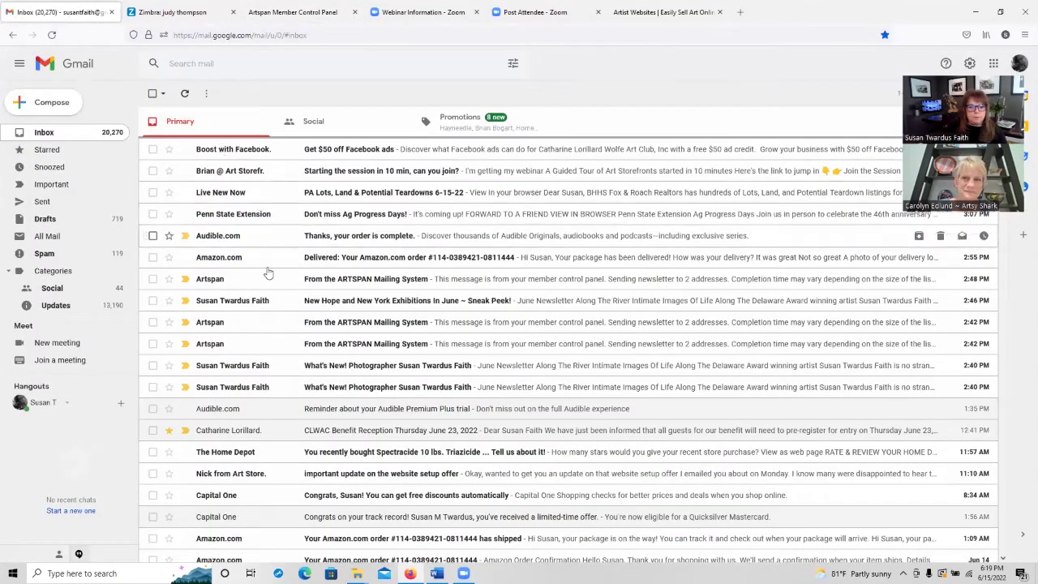
{"action": "left_click", "coordinate": [273, 305]}
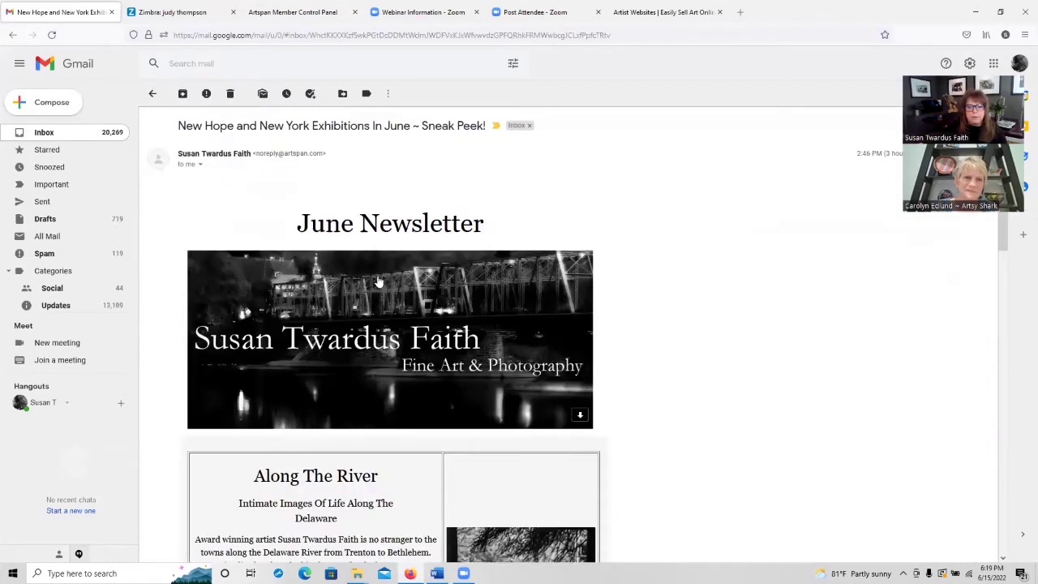
{"action": "scroll", "coordinate": [556, 271], "scroll_direction": "down", "scroll_amount": 3}
{"action": "scroll", "coordinate": [584, 276], "scroll_direction": "up", "scroll_amount": 2}
{"action": "scroll", "coordinate": [598, 284], "scroll_direction": "down", "scroll_amount": 7}
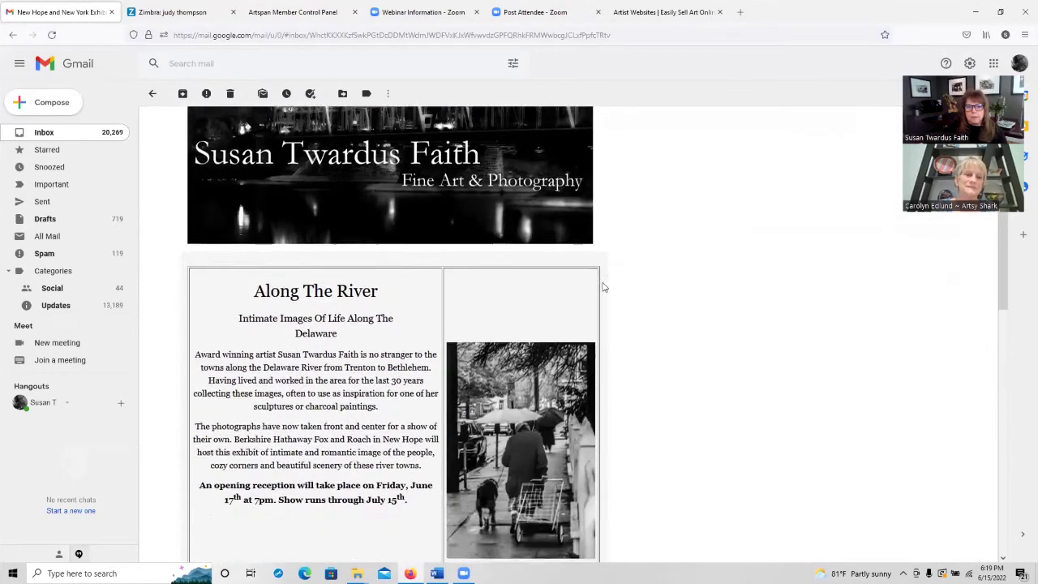
{"action": "scroll", "coordinate": [619, 299], "scroll_direction": "down", "scroll_amount": 5}
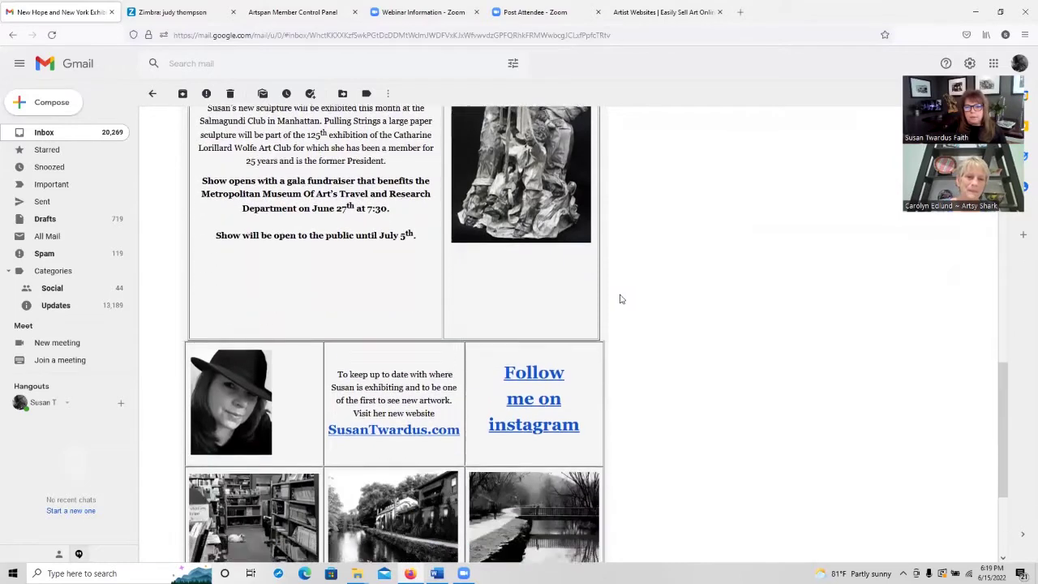
{"action": "scroll", "coordinate": [621, 298], "scroll_direction": "down", "scroll_amount": 1}
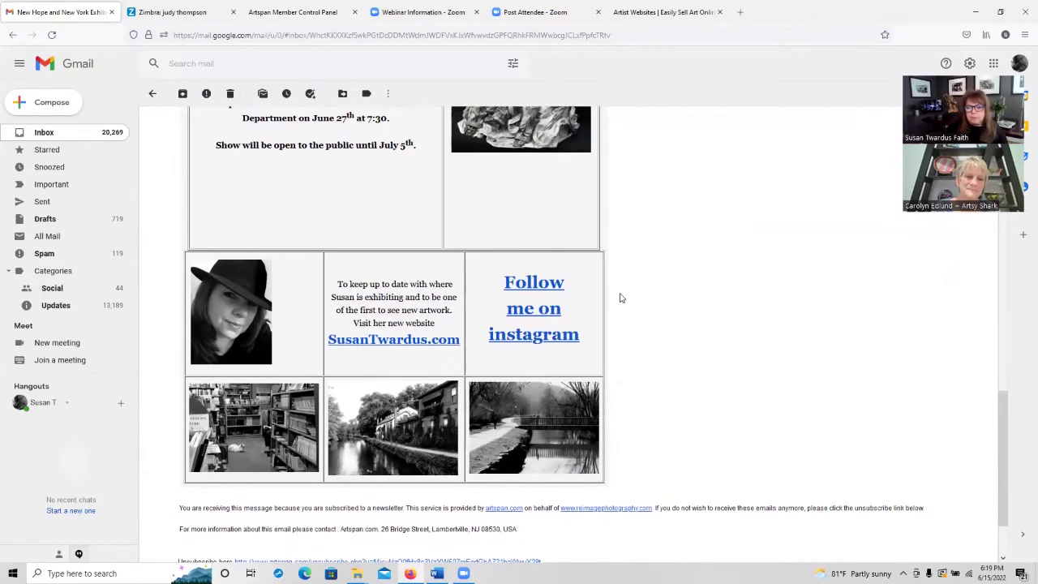
Step: Test the received newsletter's Instagram link and artist website link, closing each page again
{"action": "left_click", "coordinate": [521, 292]}
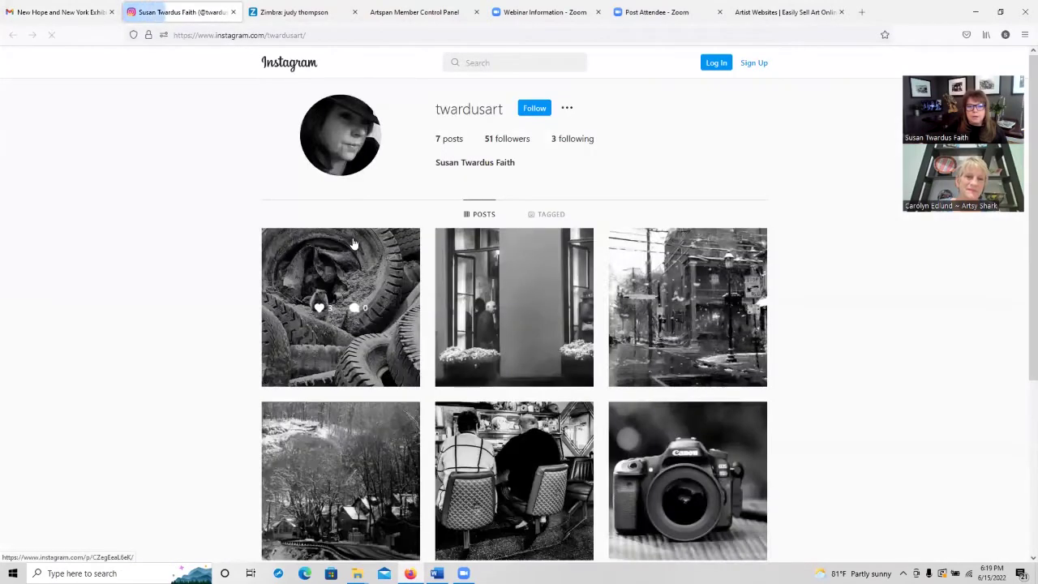
{"action": "left_click", "coordinate": [233, 13]}
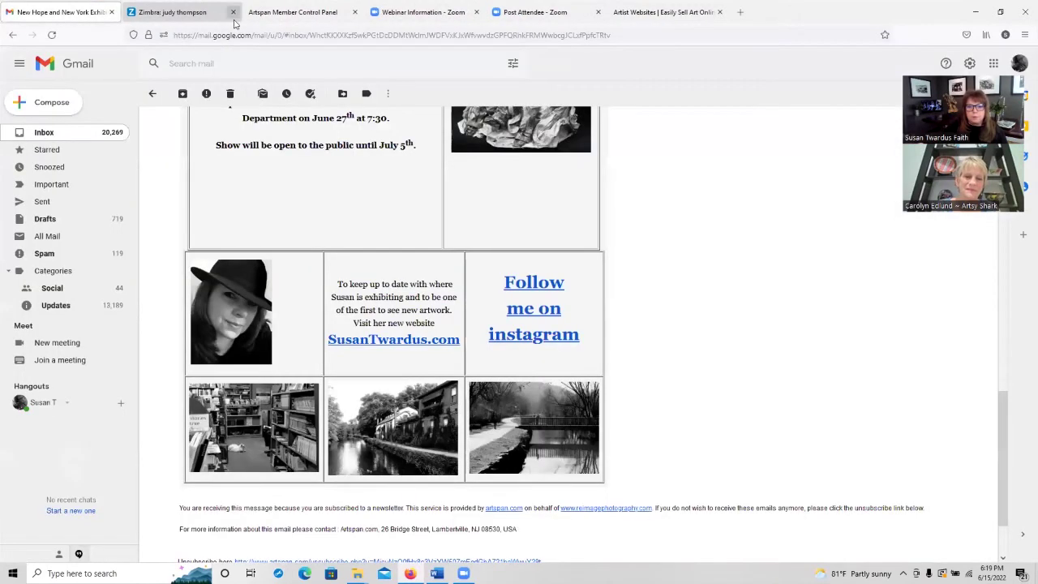
{"action": "left_click", "coordinate": [382, 343]}
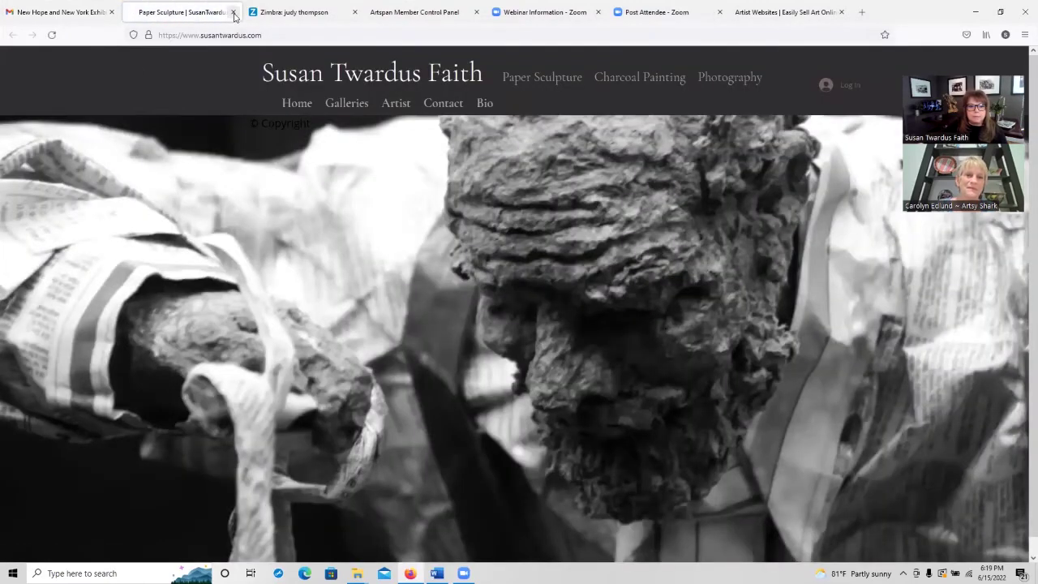
{"action": "left_click", "coordinate": [233, 12]}
{"action": "scroll", "coordinate": [710, 349], "scroll_direction": "up", "scroll_amount": 15}
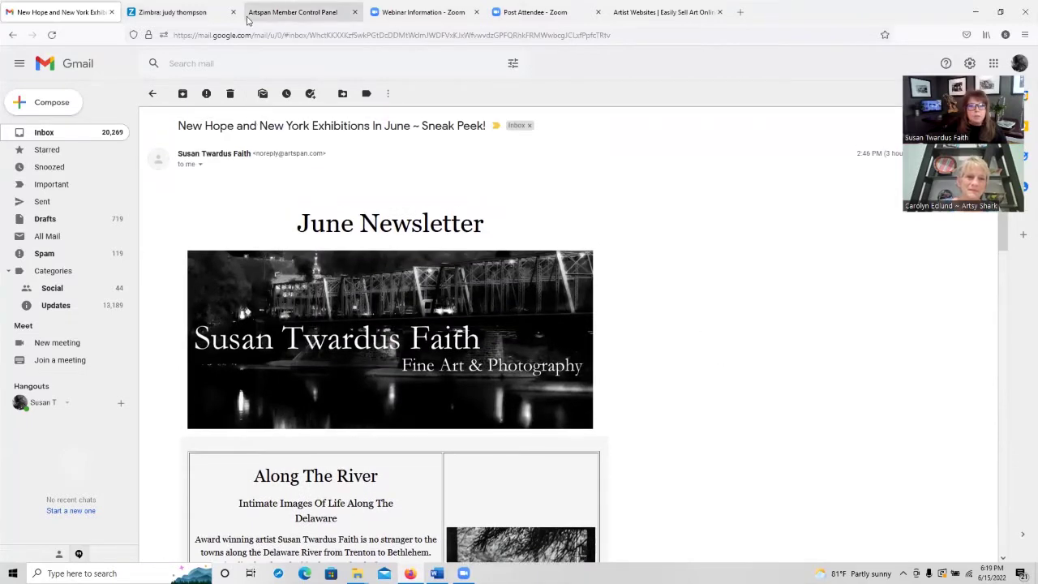
Step: Switch to the Zimbra mailbox and view the Art Makes Life Brighter! June, 2022 newsletter in a widened reading pane
{"action": "left_click", "coordinate": [186, 11]}
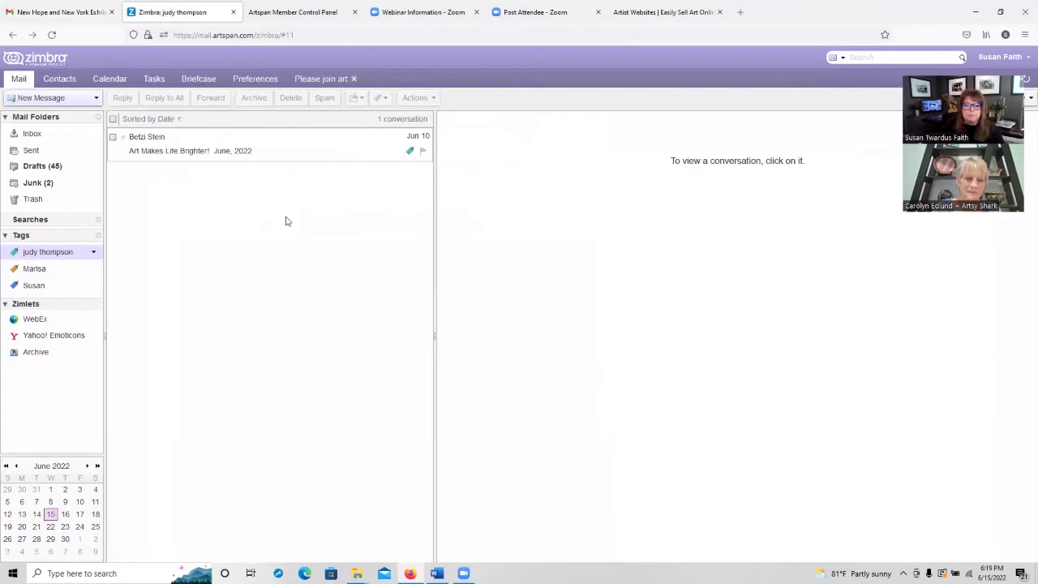
{"action": "left_click", "coordinate": [159, 153]}
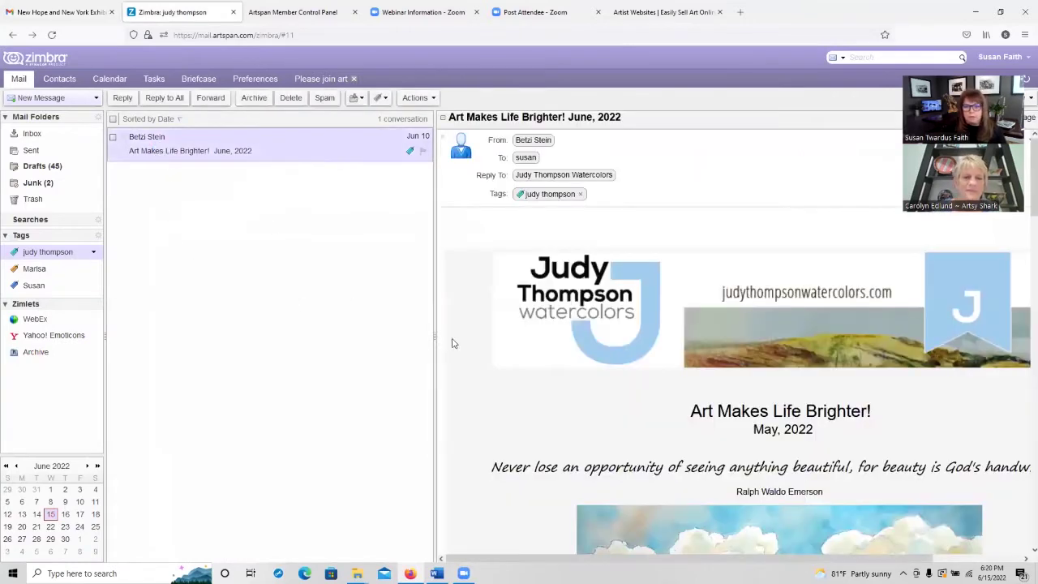
{"action": "left_click_drag", "start_coordinate": [434, 341], "coordinate": [256, 345]}
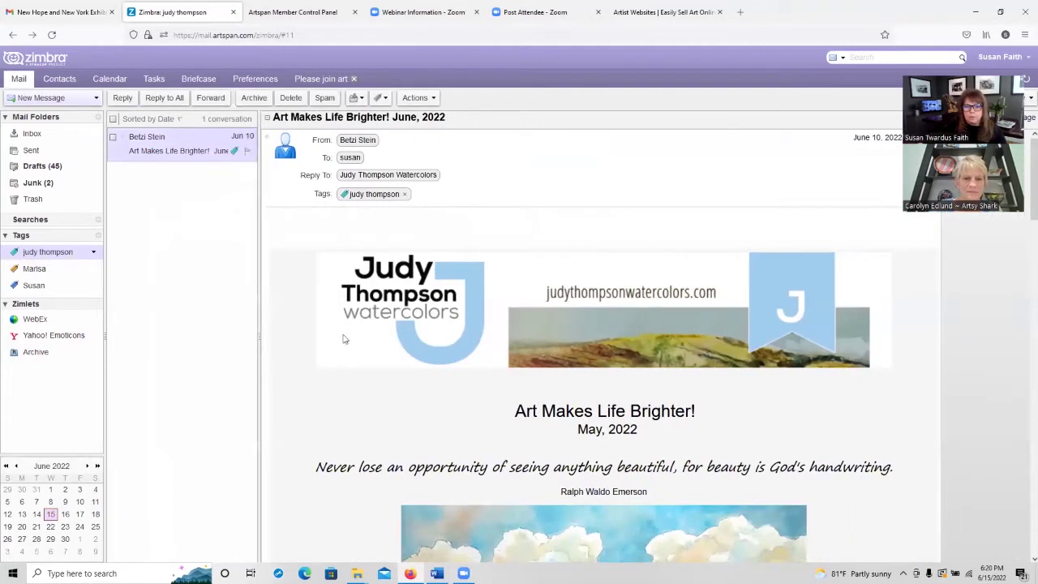
{"action": "scroll", "coordinate": [909, 309], "scroll_direction": "down", "scroll_amount": 2}
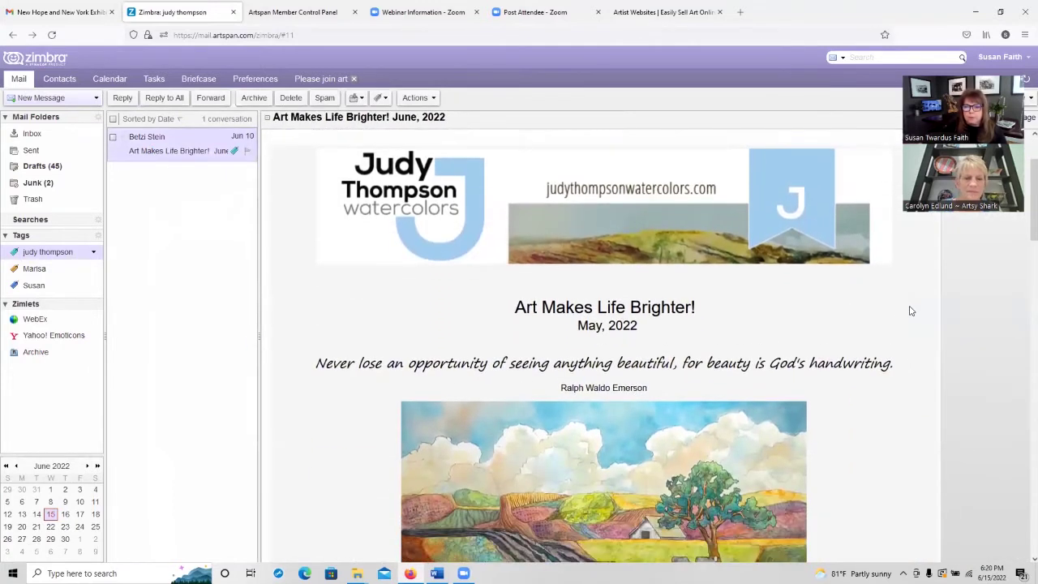
{"action": "scroll", "coordinate": [904, 308], "scroll_direction": "down", "scroll_amount": 2}
{"action": "scroll", "coordinate": [899, 307], "scroll_direction": "down", "scroll_amount": 1}
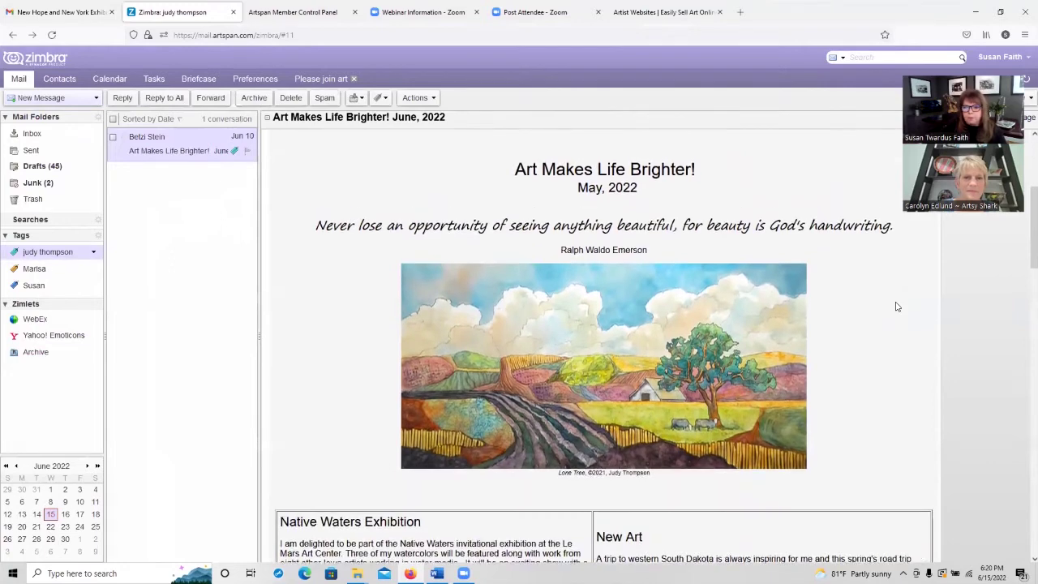
{"action": "scroll", "coordinate": [897, 304], "scroll_direction": "up", "scroll_amount": 2}
{"action": "scroll", "coordinate": [897, 302], "scroll_direction": "down", "scroll_amount": 2}
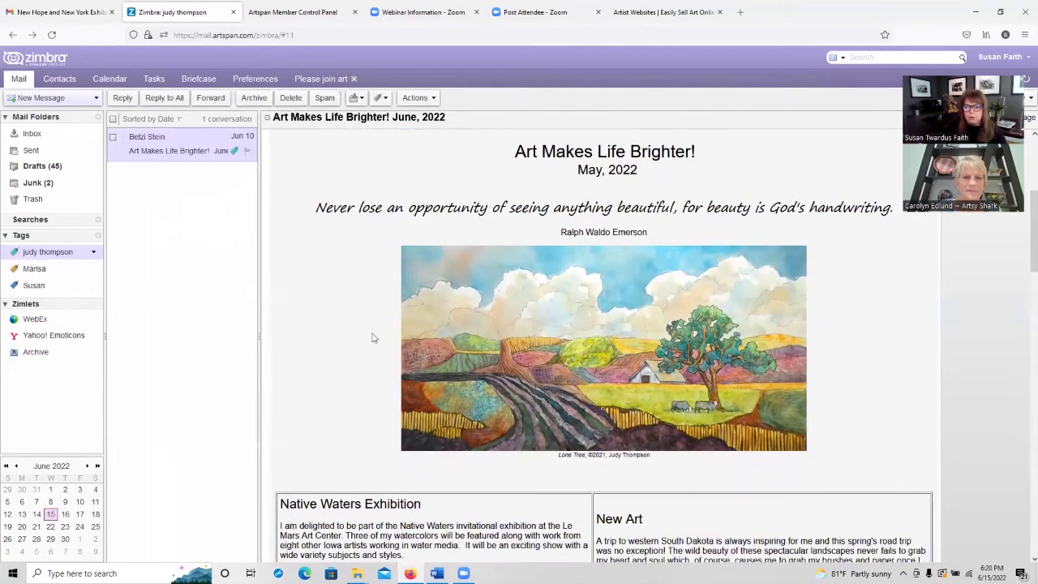
Step: Examine the Art Makes Life Brighter! newsletter's two-column body, including its exhibition, new art and Sylvan Lake Lodge sections
{"action": "scroll", "coordinate": [755, 332], "scroll_direction": "down", "scroll_amount": 6}
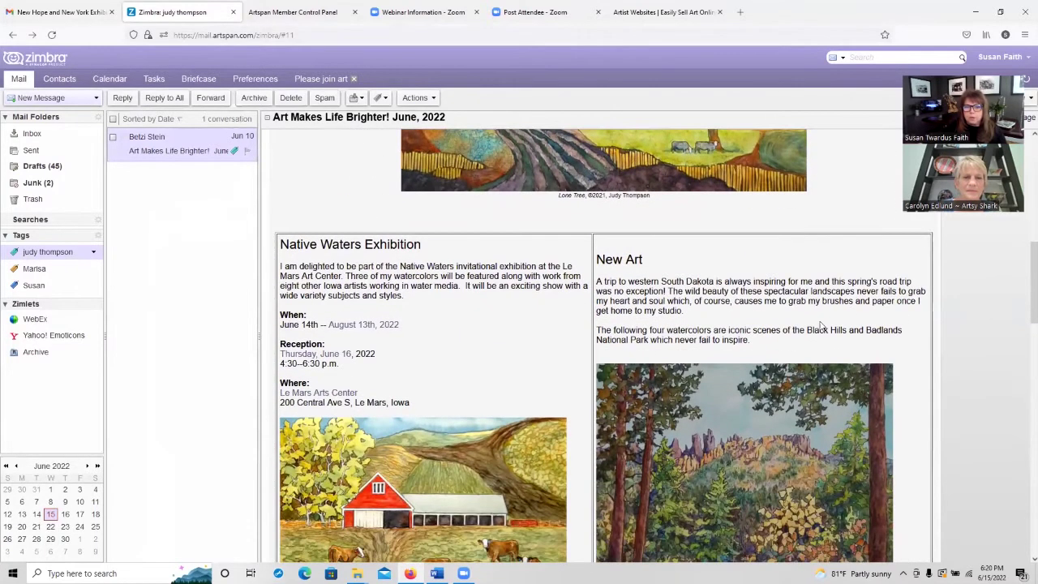
{"action": "scroll", "coordinate": [821, 325], "scroll_direction": "down", "scroll_amount": 5}
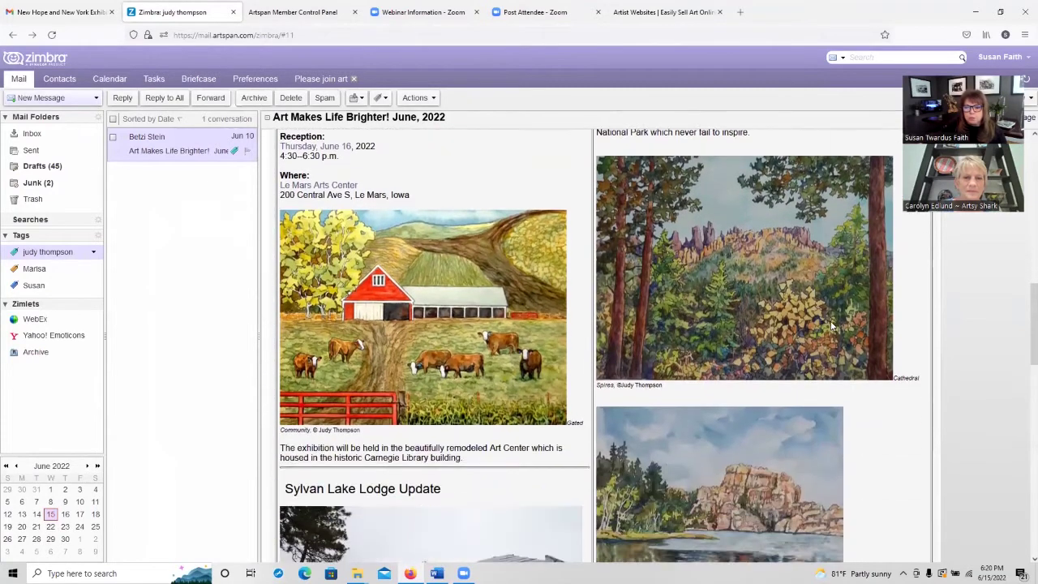
{"action": "scroll", "coordinate": [849, 326], "scroll_direction": "down", "scroll_amount": 3}
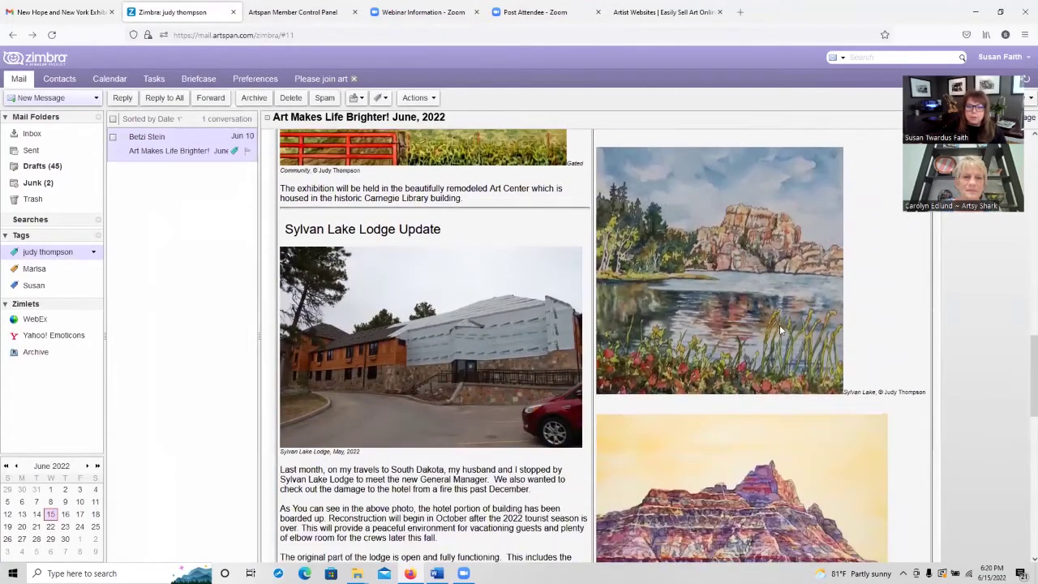
{"action": "scroll", "coordinate": [780, 330], "scroll_direction": "up", "scroll_amount": 1}
{"action": "scroll", "coordinate": [904, 331], "scroll_direction": "down", "scroll_amount": 2}
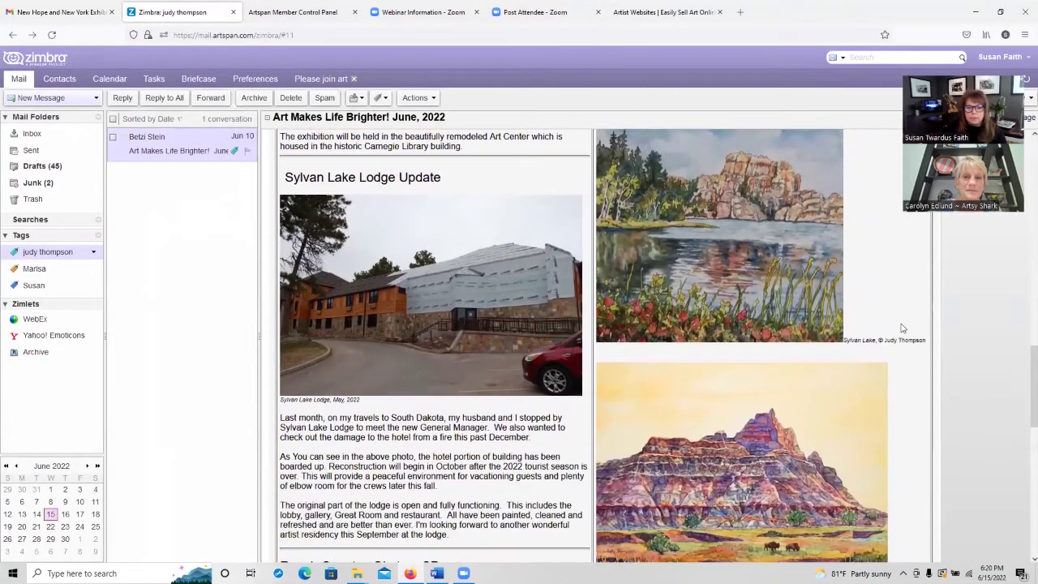
{"action": "scroll", "coordinate": [899, 326], "scroll_direction": "down", "scroll_amount": 2}
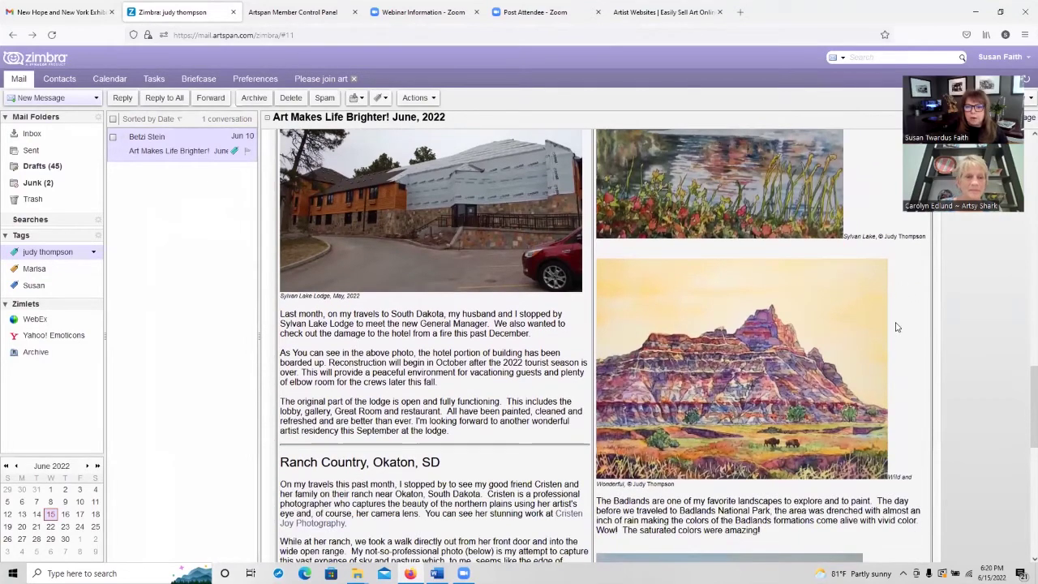
{"action": "scroll", "coordinate": [893, 326], "scroll_direction": "down", "scroll_amount": 3}
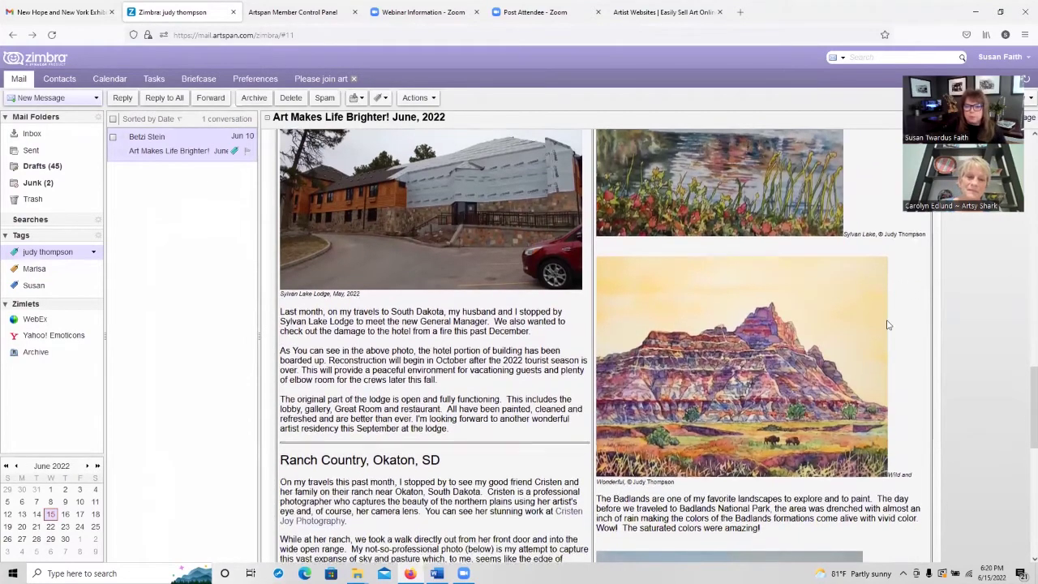
{"action": "scroll", "coordinate": [888, 324], "scroll_direction": "up", "scroll_amount": 3}
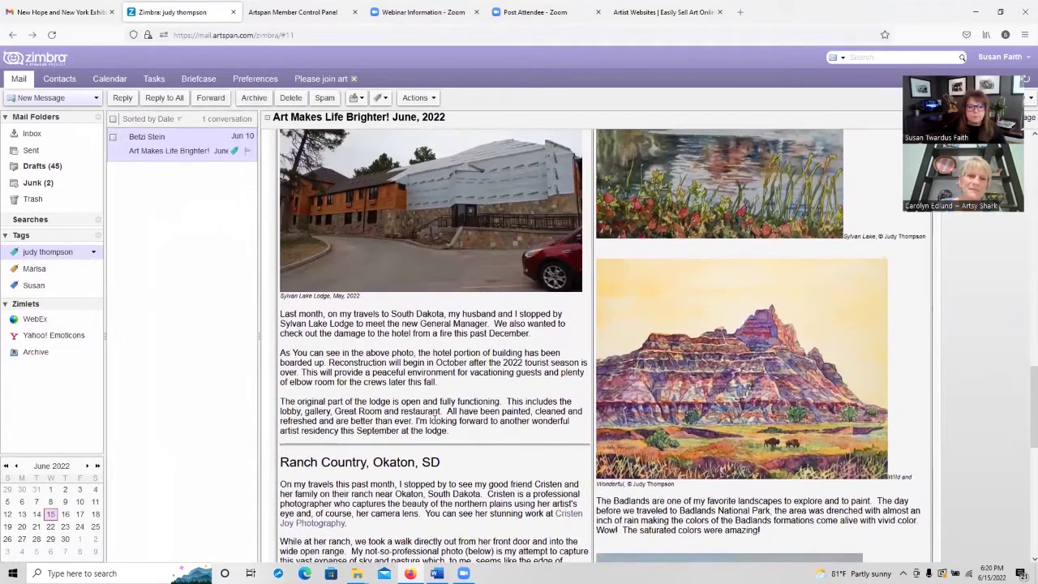
Step: Open the Collector Appreciation WEEK! Template #9 newsletter from the second tagged artist's mail and review its banners, announcement and giveaway entry instructions
{"action": "left_click", "coordinate": [29, 270]}
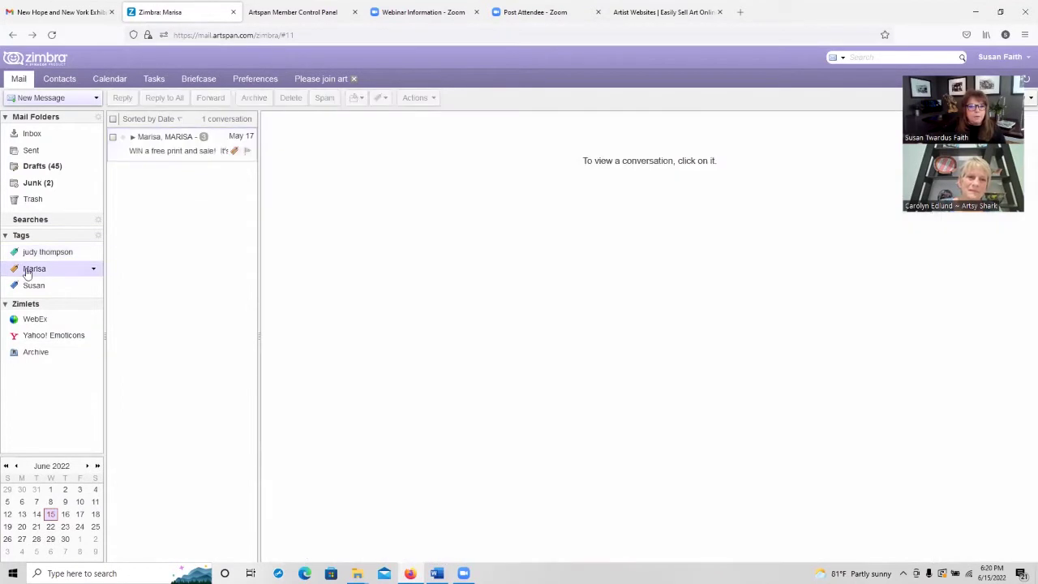
{"action": "left_click", "coordinate": [161, 141]}
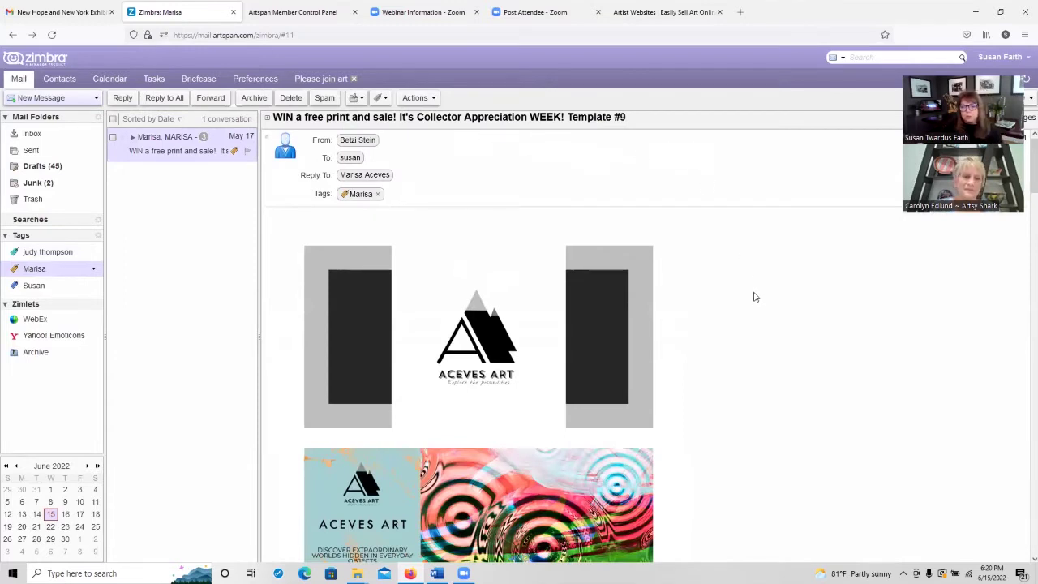
{"action": "scroll", "coordinate": [750, 303], "scroll_direction": "down", "scroll_amount": 5}
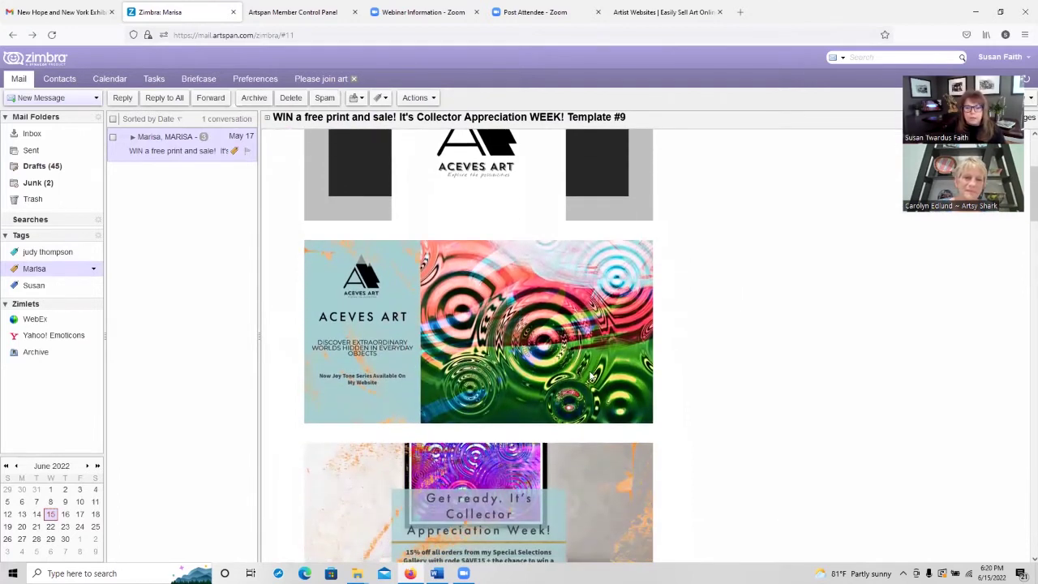
{"action": "scroll", "coordinate": [703, 342], "scroll_direction": "down", "scroll_amount": 3}
{"action": "scroll", "coordinate": [702, 342], "scroll_direction": "down", "scroll_amount": 1}
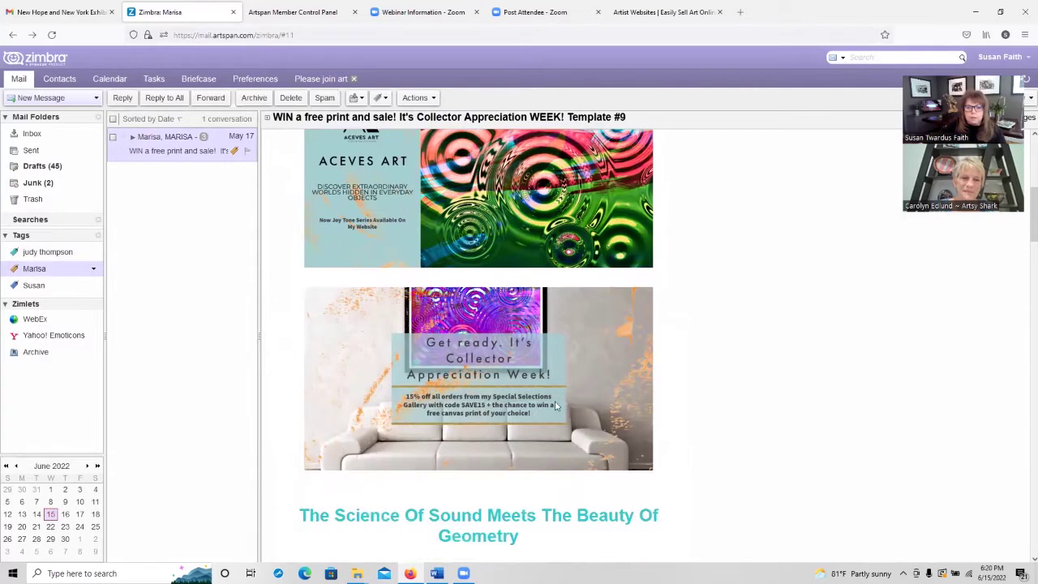
{"action": "scroll", "coordinate": [685, 355], "scroll_direction": "down", "scroll_amount": 8}
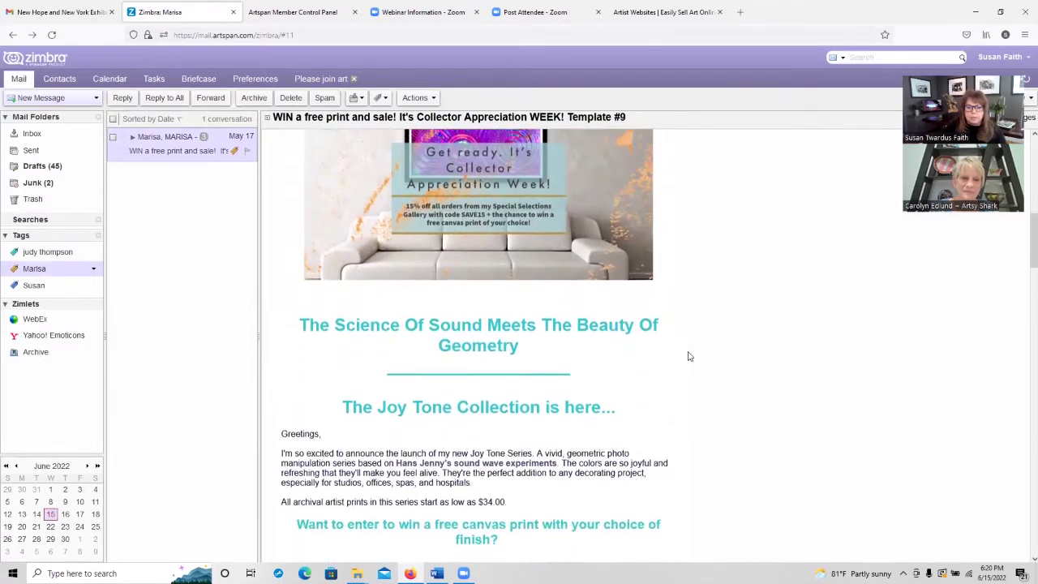
{"action": "scroll", "coordinate": [692, 360], "scroll_direction": "down", "scroll_amount": 6}
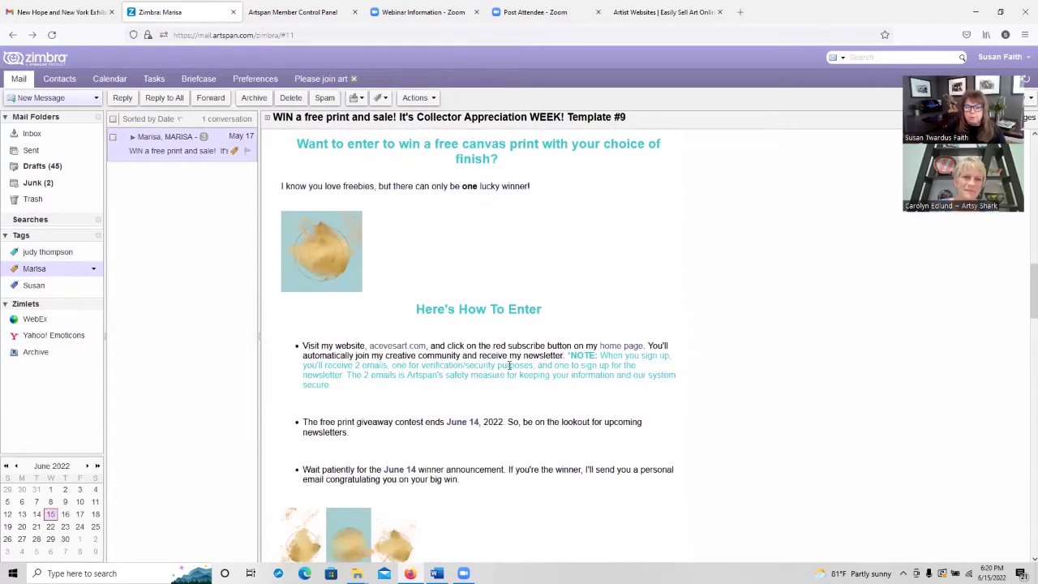
{"action": "scroll", "coordinate": [487, 428], "scroll_direction": "down", "scroll_amount": 4}
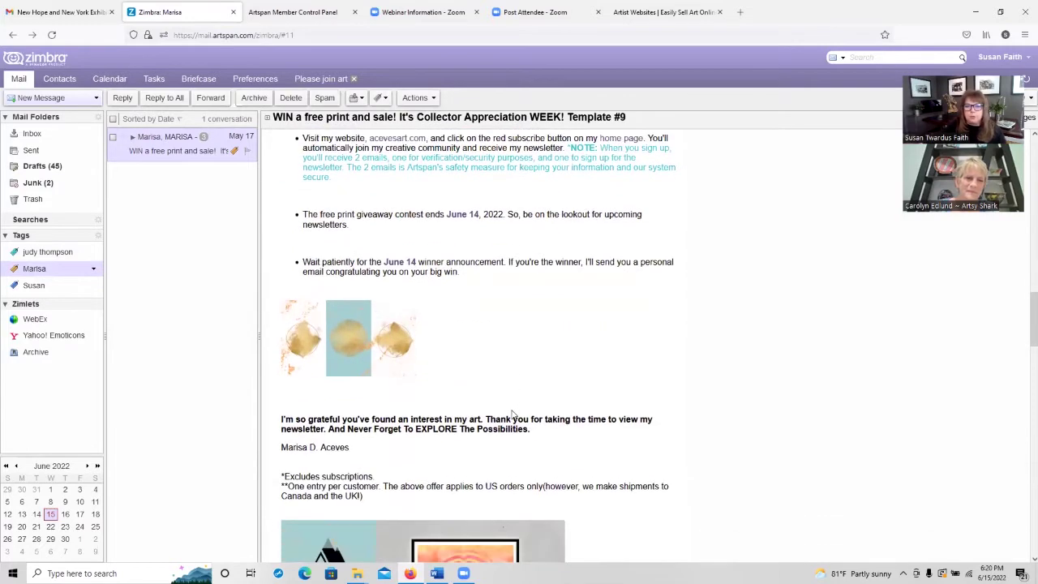
{"action": "scroll", "coordinate": [519, 410], "scroll_direction": "up", "scroll_amount": 3}
{"action": "scroll", "coordinate": [560, 319], "scroll_direction": "up", "scroll_amount": 1}
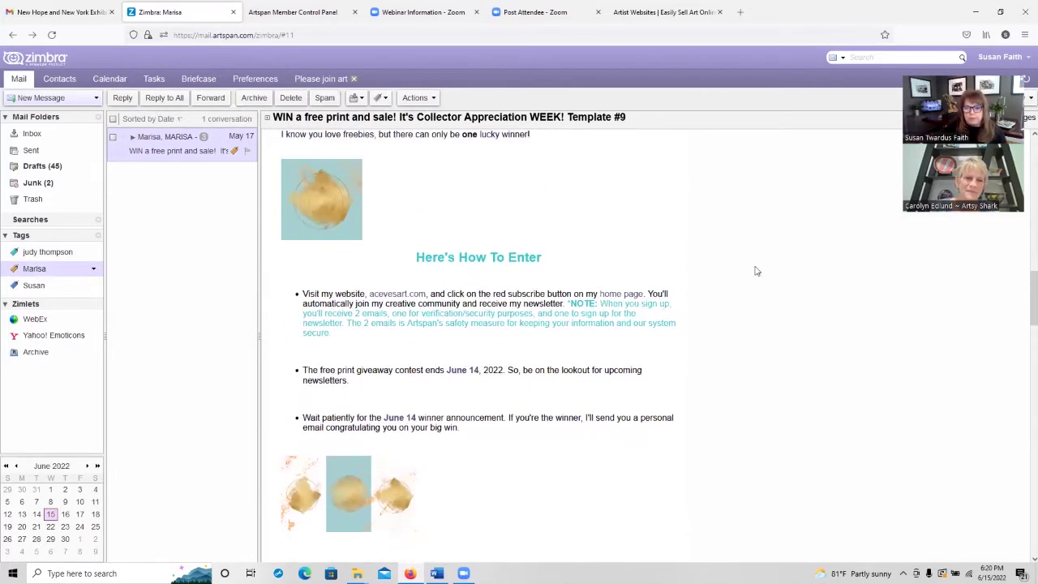